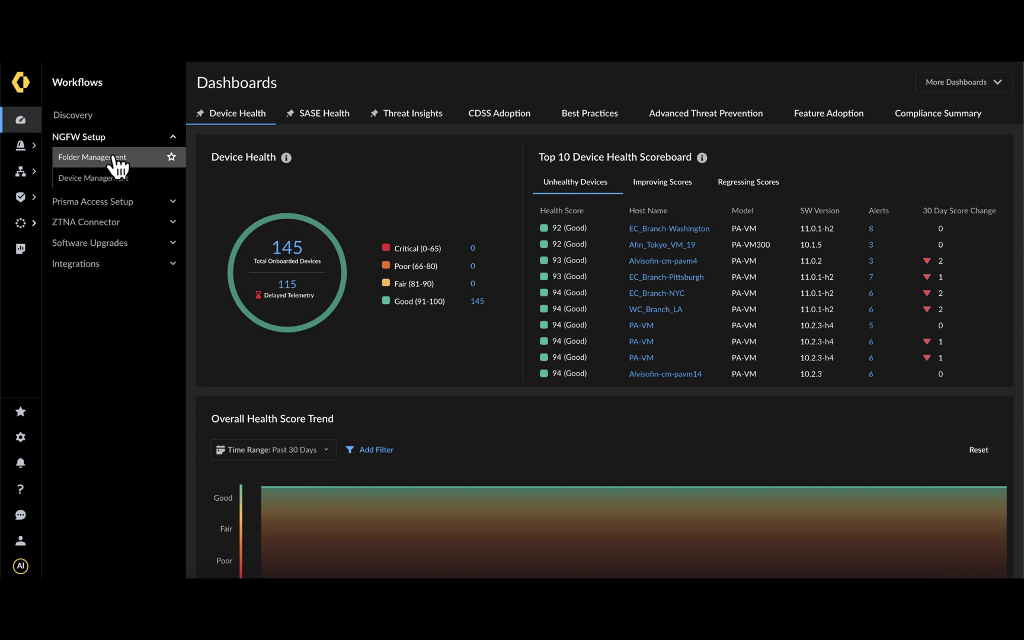
Open Folder Management in the NGFW setup workflow and examine the firewalls in the APAC, Data Center and East Coast folders.
{"action": "left_click", "coordinate": [116, 157]}
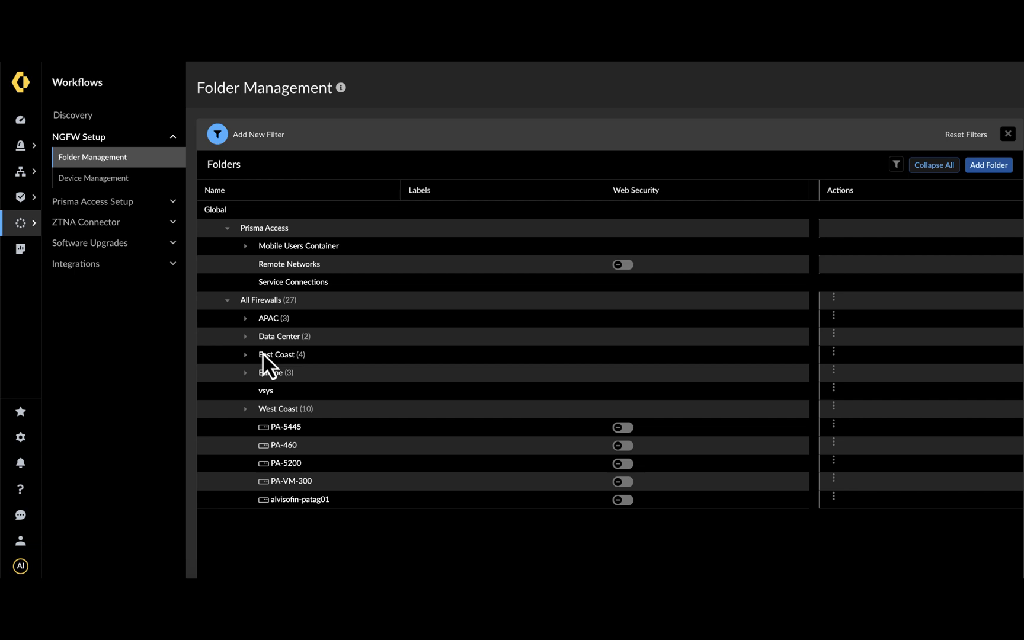
{"action": "left_click", "coordinate": [246, 320]}
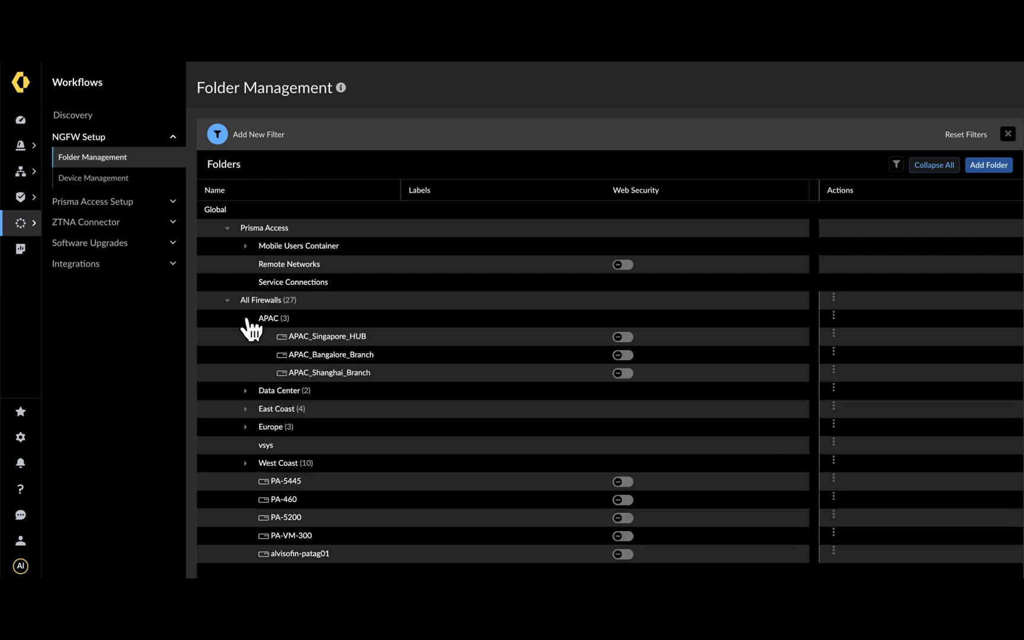
{"action": "left_click", "coordinate": [245, 392]}
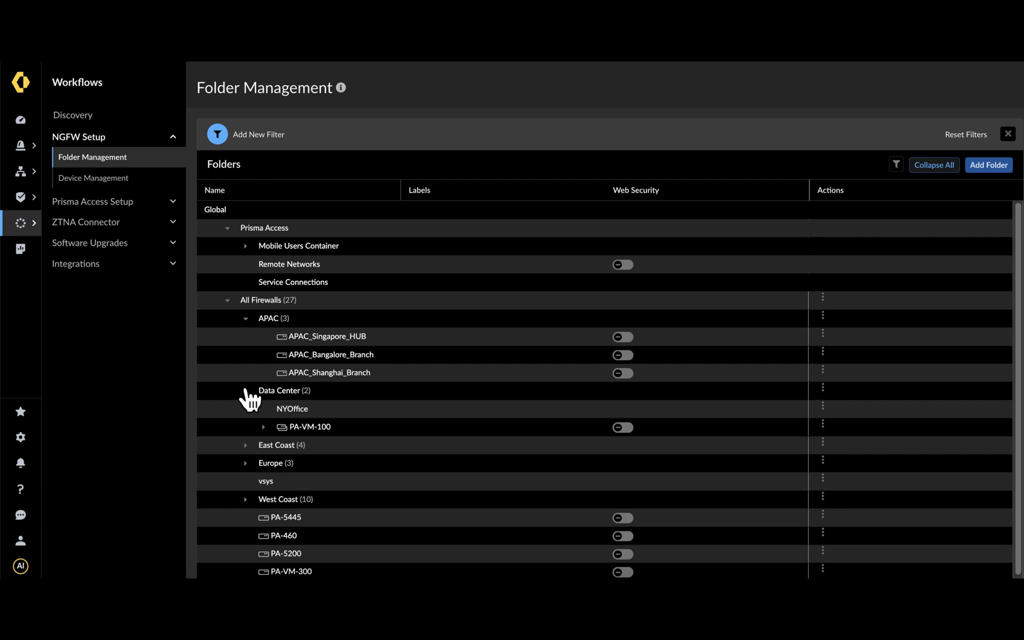
{"action": "left_click", "coordinate": [246, 446]}
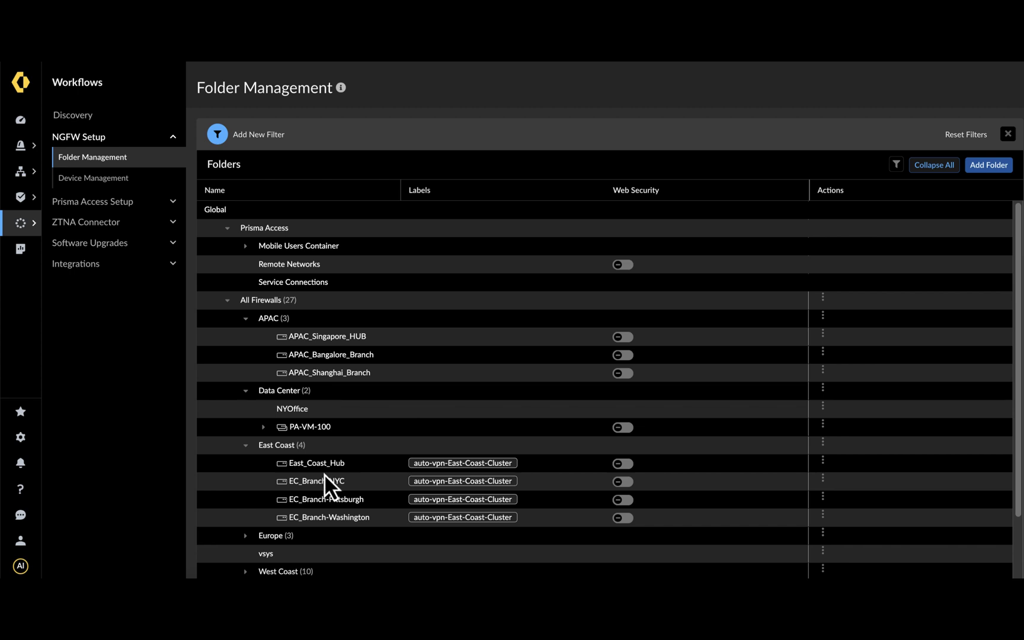
{"action": "scroll", "coordinate": [324, 474], "scroll_direction": "down", "scroll_amount": 3}
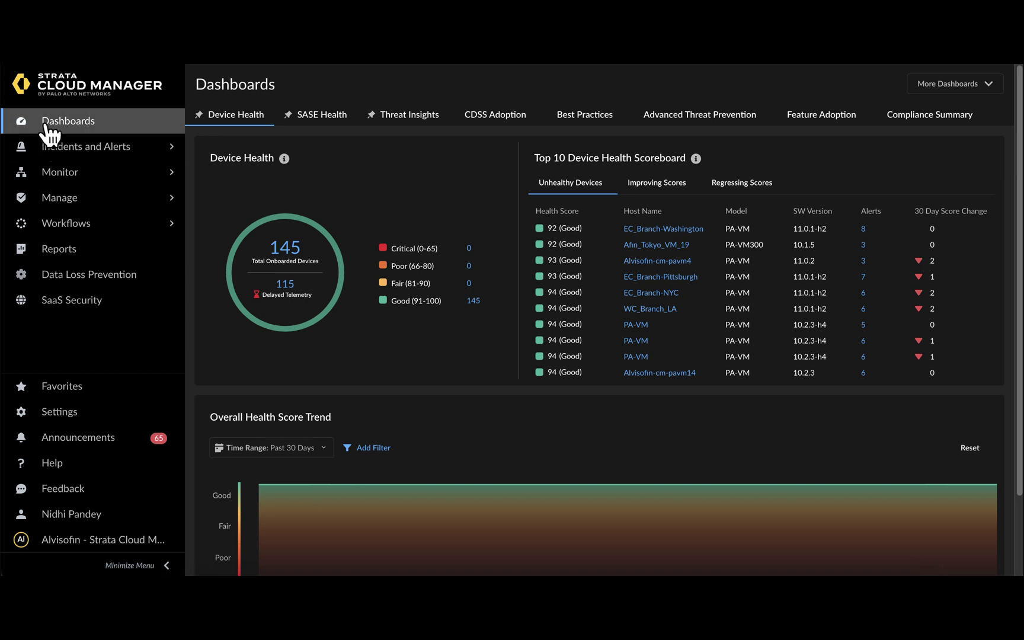
In the Device Associations settings, start adding devices from the Customer Support Account and select the first PRA-1000 and the PA-VM-100.
{"action": "left_click", "coordinate": [61, 416]}
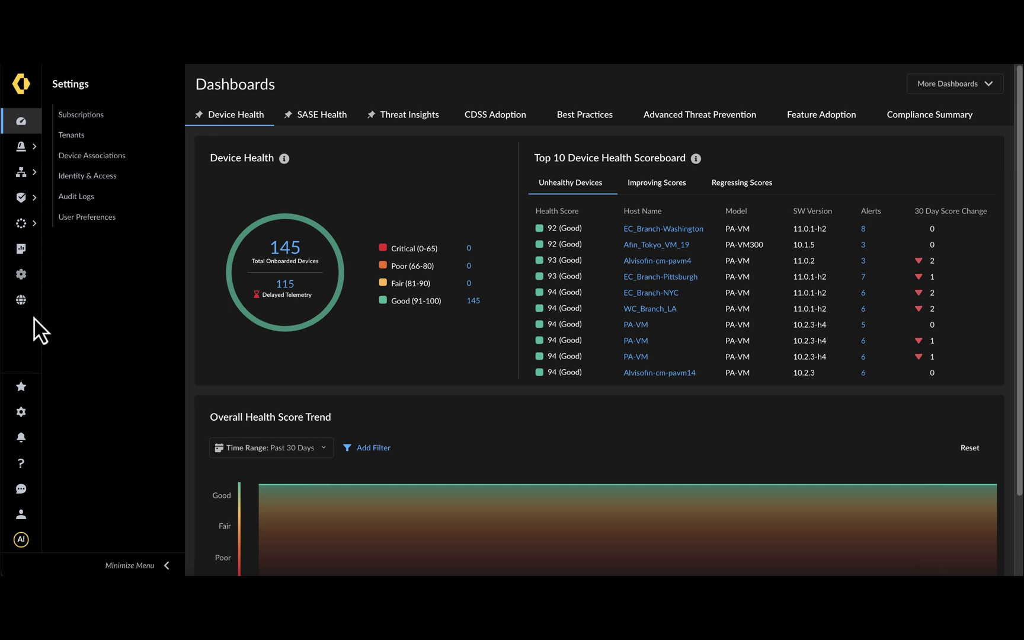
{"action": "left_click", "coordinate": [89, 158]}
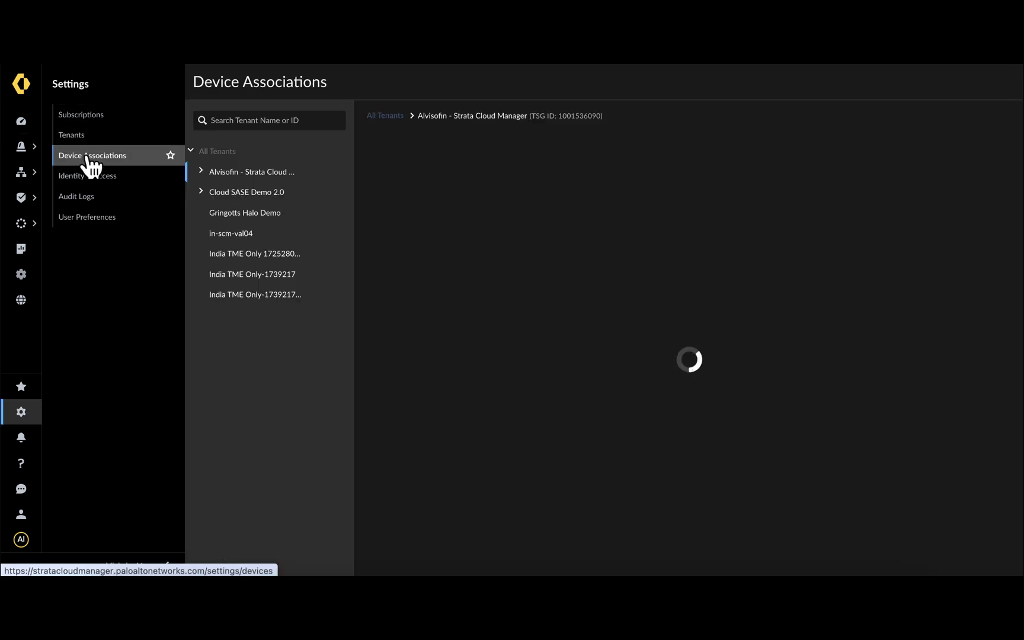
{"action": "left_click", "coordinate": [838, 164]}
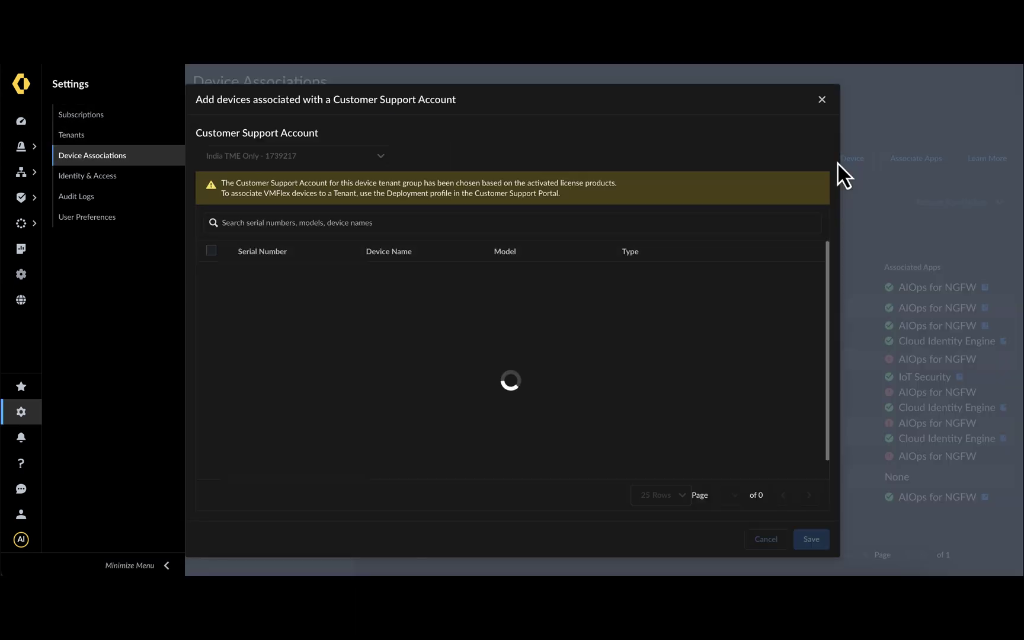
{"action": "scroll", "coordinate": [298, 437], "scroll_direction": "down", "scroll_amount": 1}
{"action": "scroll", "coordinate": [299, 437], "scroll_direction": "down", "scroll_amount": 5}
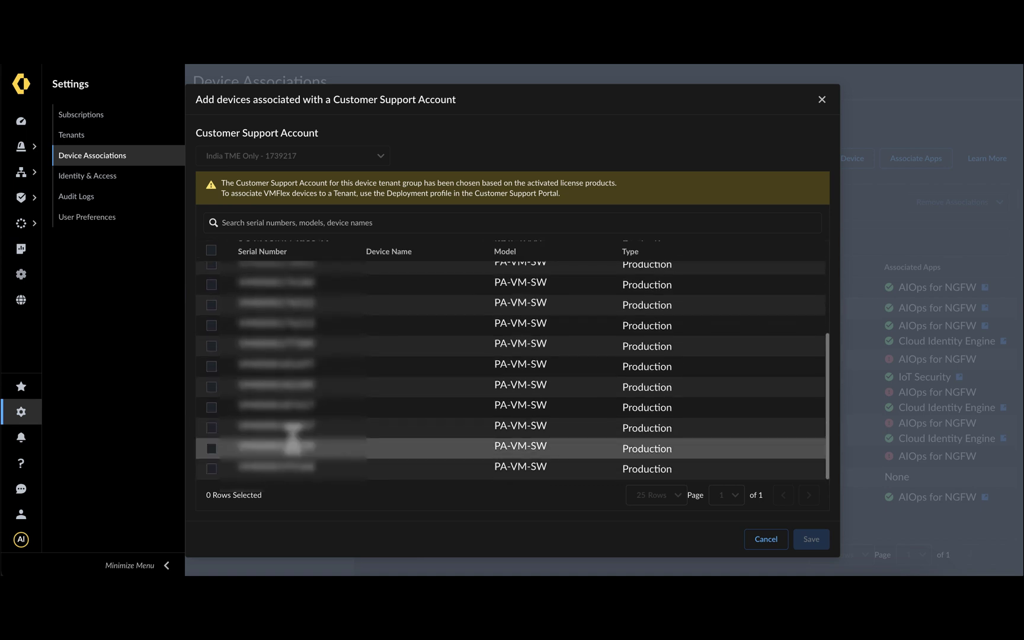
{"action": "scroll", "coordinate": [292, 437], "scroll_direction": "up", "scroll_amount": 5}
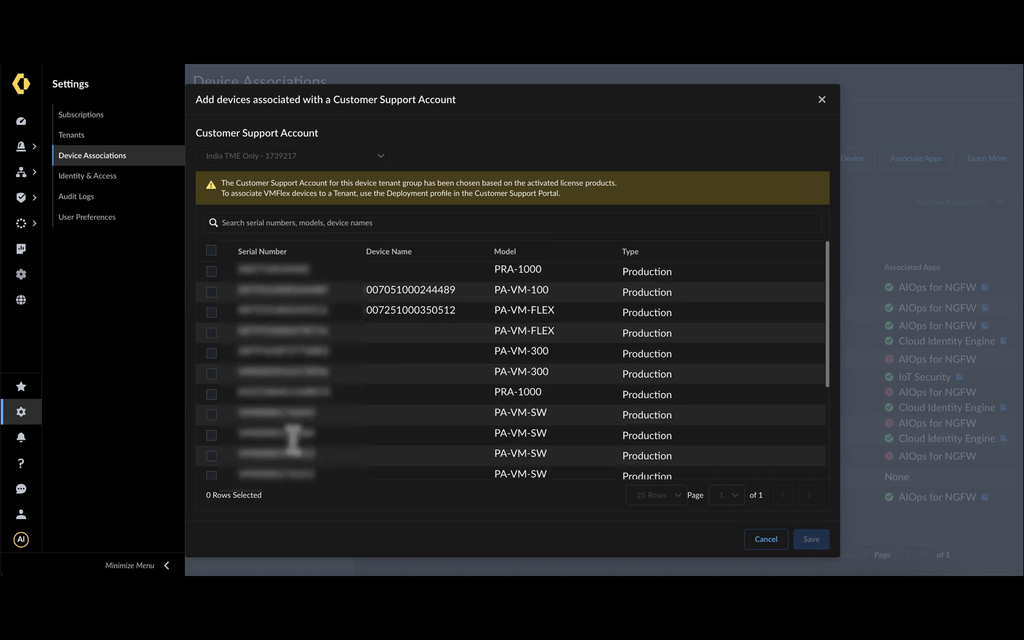
{"action": "left_click", "coordinate": [211, 272]}
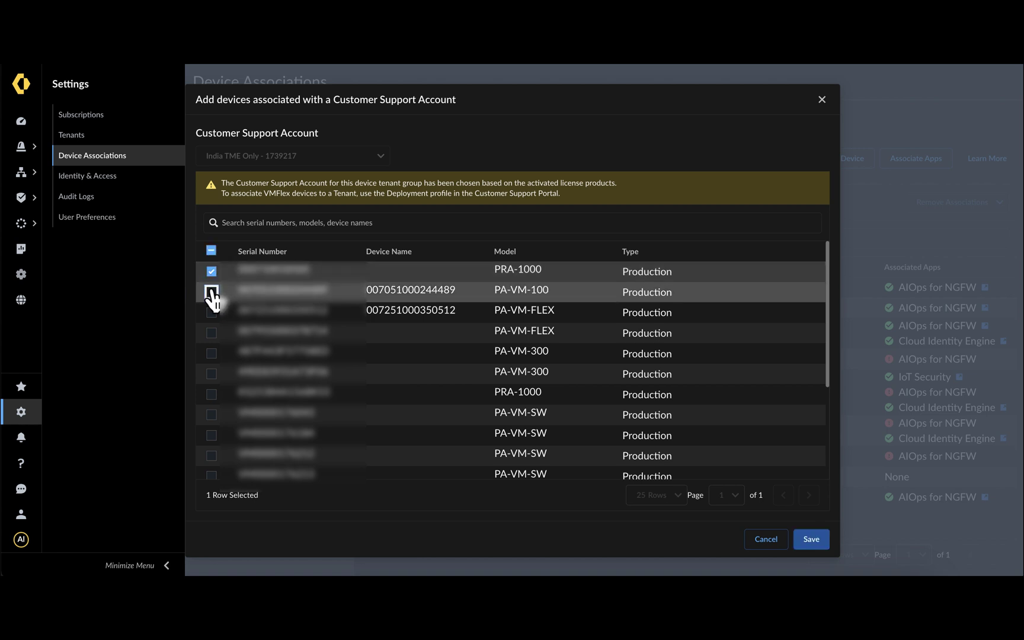
{"action": "left_click", "coordinate": [211, 292]}
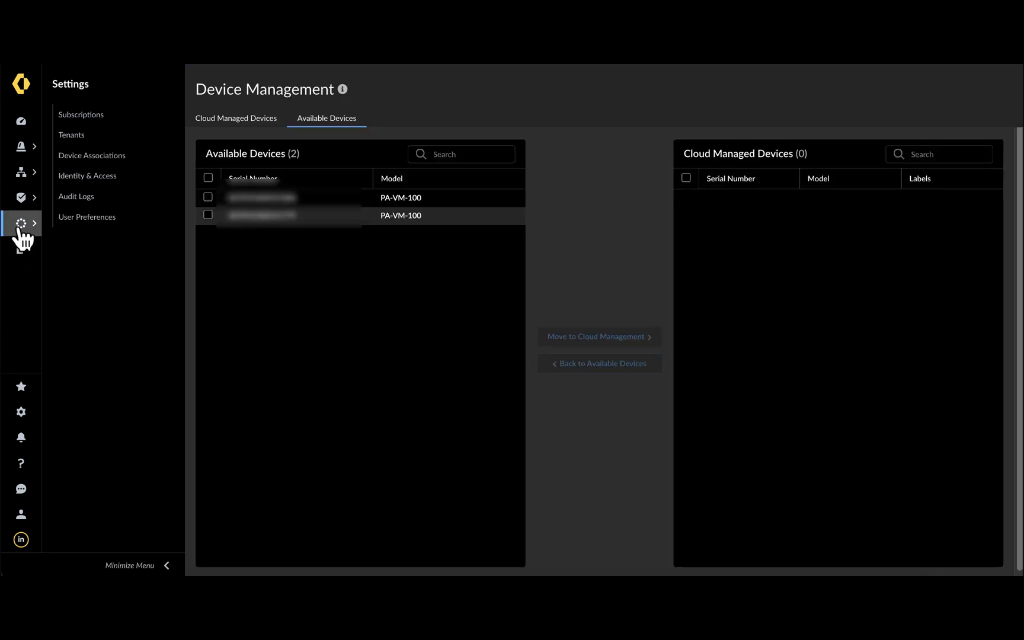
In the NGFW Device Management workflow, move all available PA-VM-100 devices to cloud management.
{"action": "left_click", "coordinate": [28, 223]}
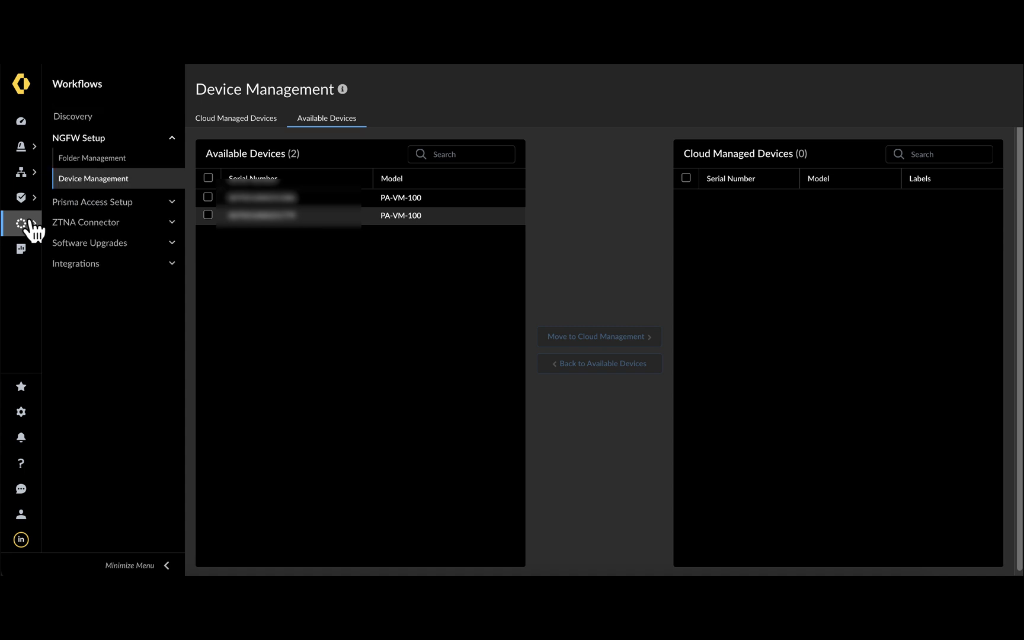
{"action": "left_click", "coordinate": [91, 179]}
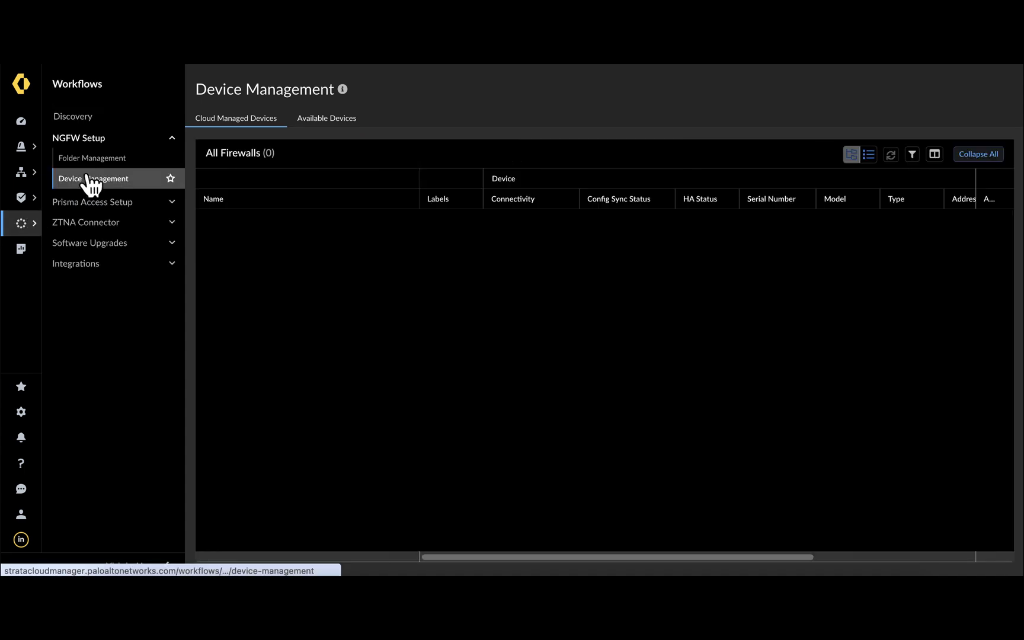
{"action": "left_click", "coordinate": [337, 119]}
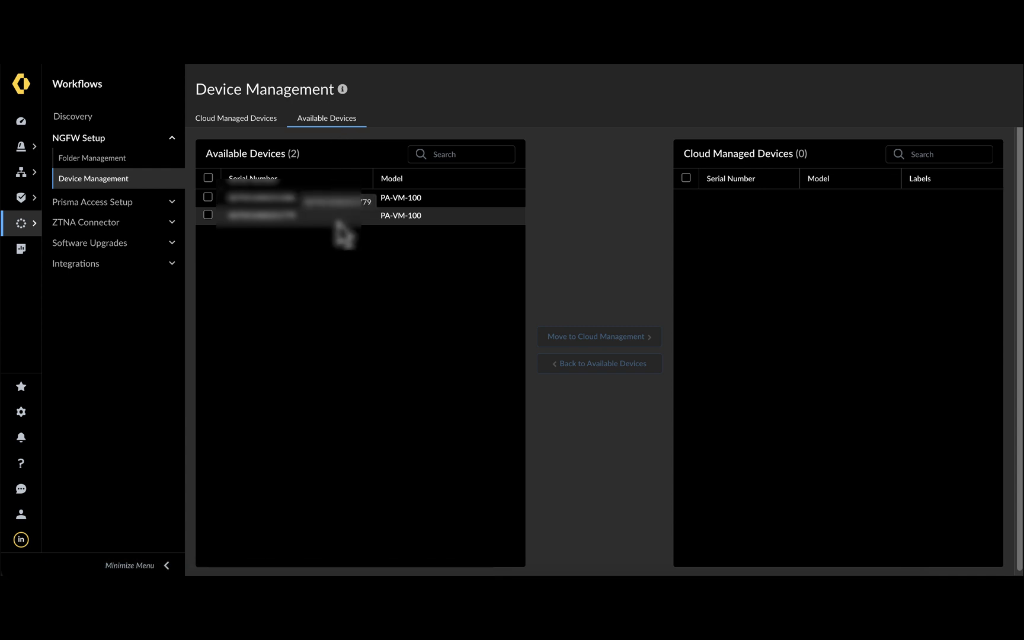
{"action": "left_click", "coordinate": [208, 178]}
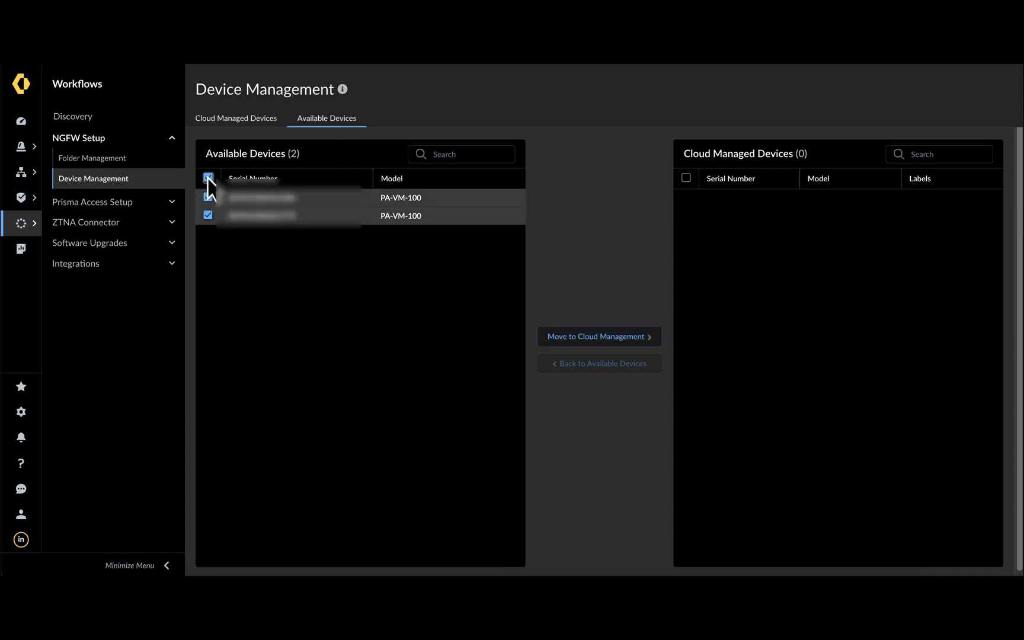
{"action": "left_click", "coordinate": [590, 341]}
{"action": "left_click", "coordinate": [685, 371]}
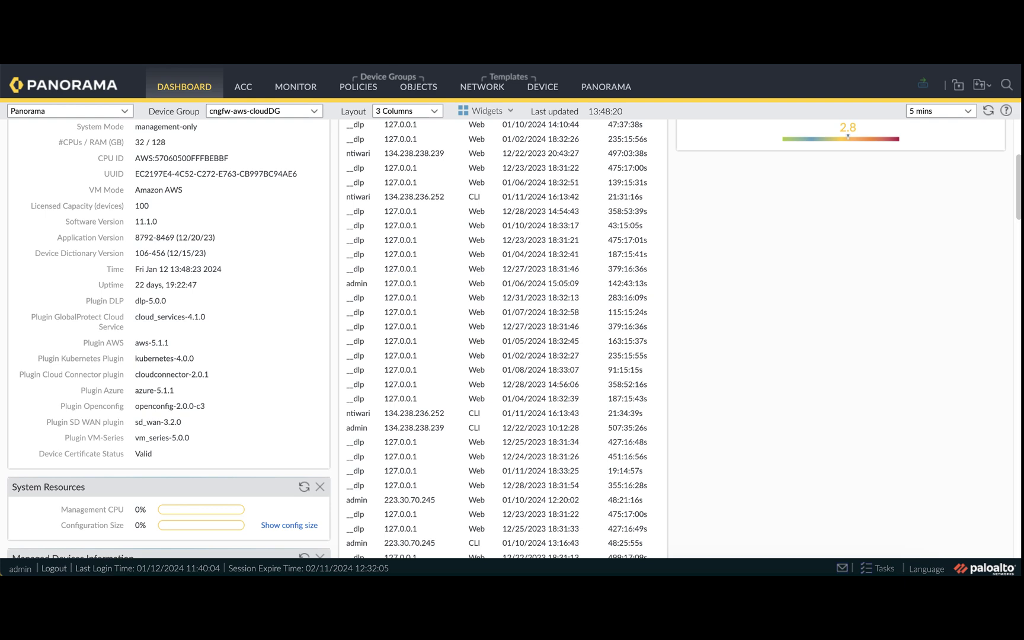
Switch to Panorama and review the dashboard's general, system resources and managed devices information.
{"action": "scroll", "coordinate": [953, 224], "scroll_direction": "down", "scroll_amount": 5}
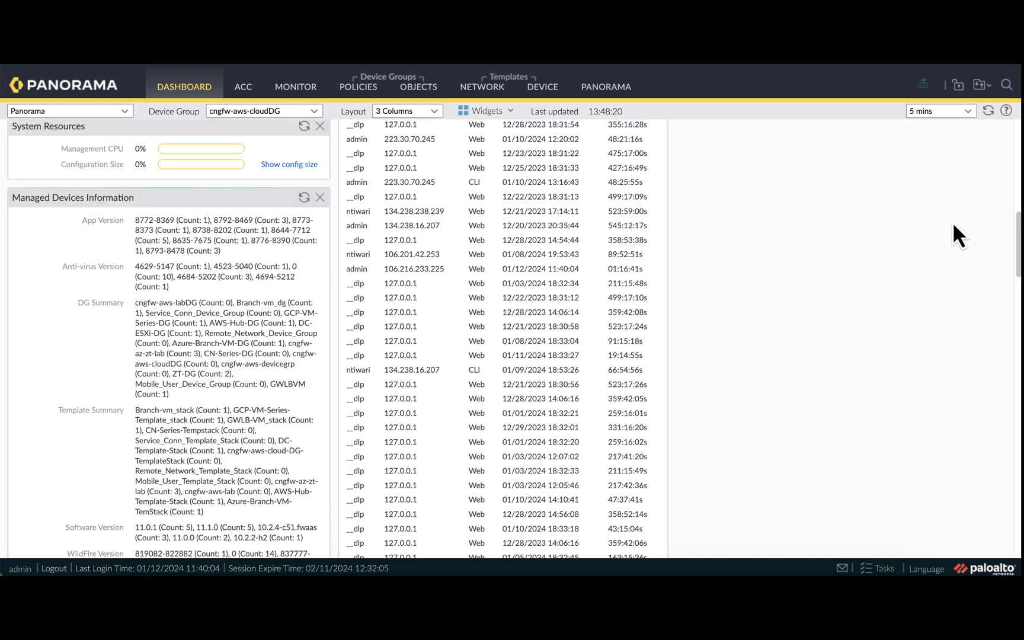
{"action": "scroll", "coordinate": [952, 224], "scroll_direction": "down", "scroll_amount": 3}
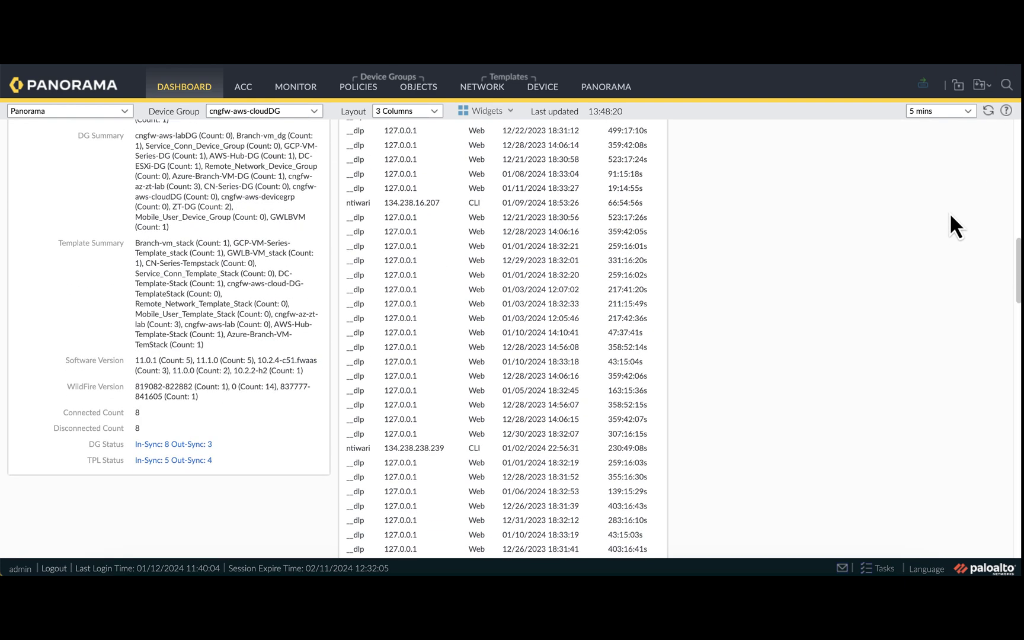
{"action": "scroll", "coordinate": [950, 216], "scroll_direction": "up", "scroll_amount": 10}
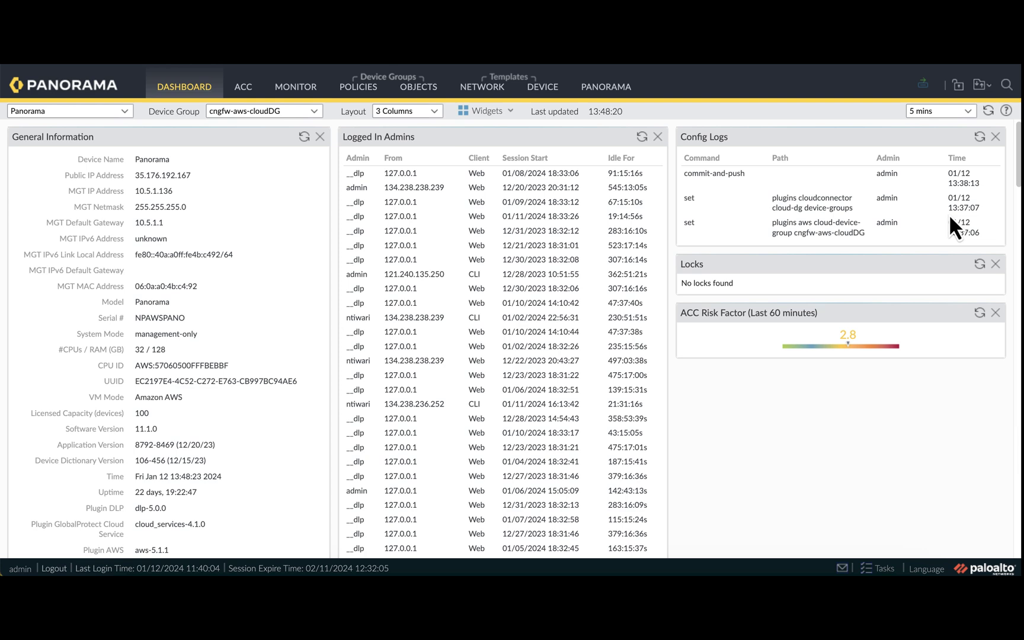
Open Panorama's managed devices summary and examine the firewalls listed under each device group.
{"action": "left_click", "coordinate": [605, 87]}
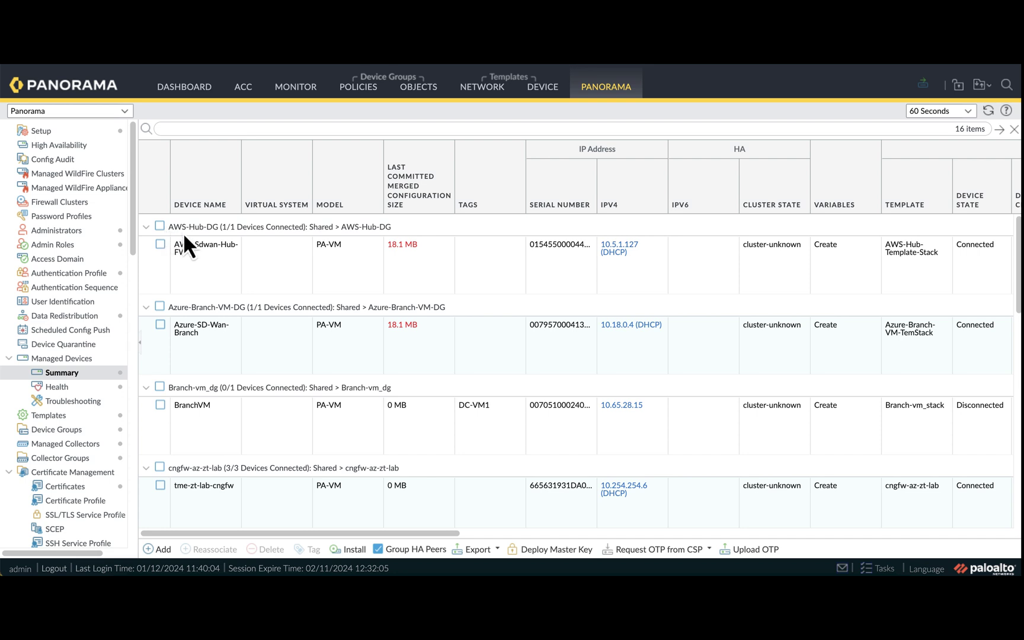
{"action": "scroll", "coordinate": [183, 314], "scroll_direction": "down", "scroll_amount": 8}
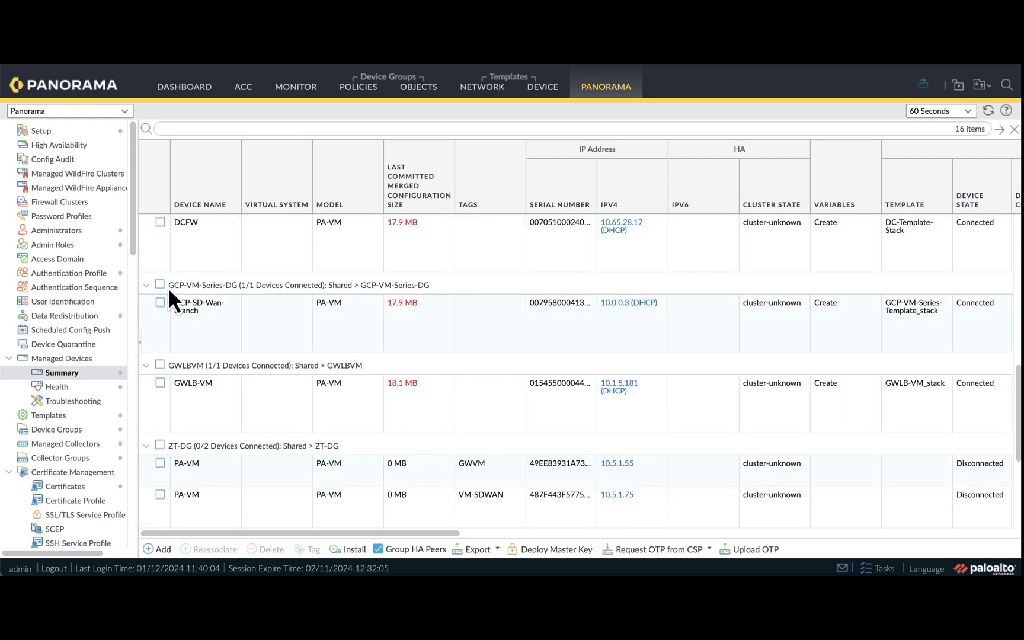
{"action": "scroll", "coordinate": [169, 287], "scroll_direction": "up", "scroll_amount": 1}
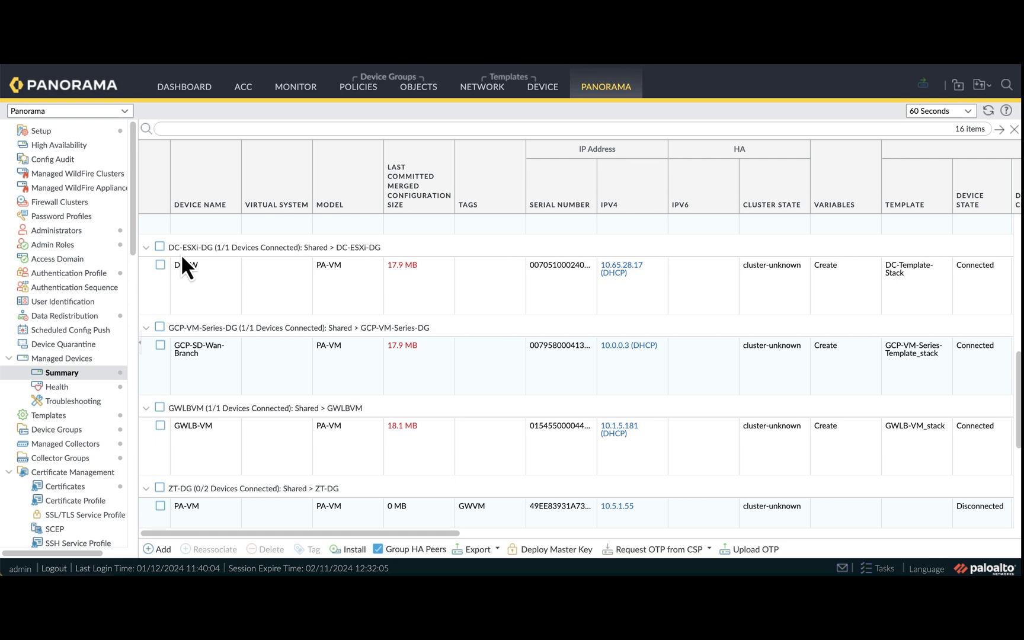
{"action": "scroll", "coordinate": [182, 261], "scroll_direction": "up", "scroll_amount": 5}
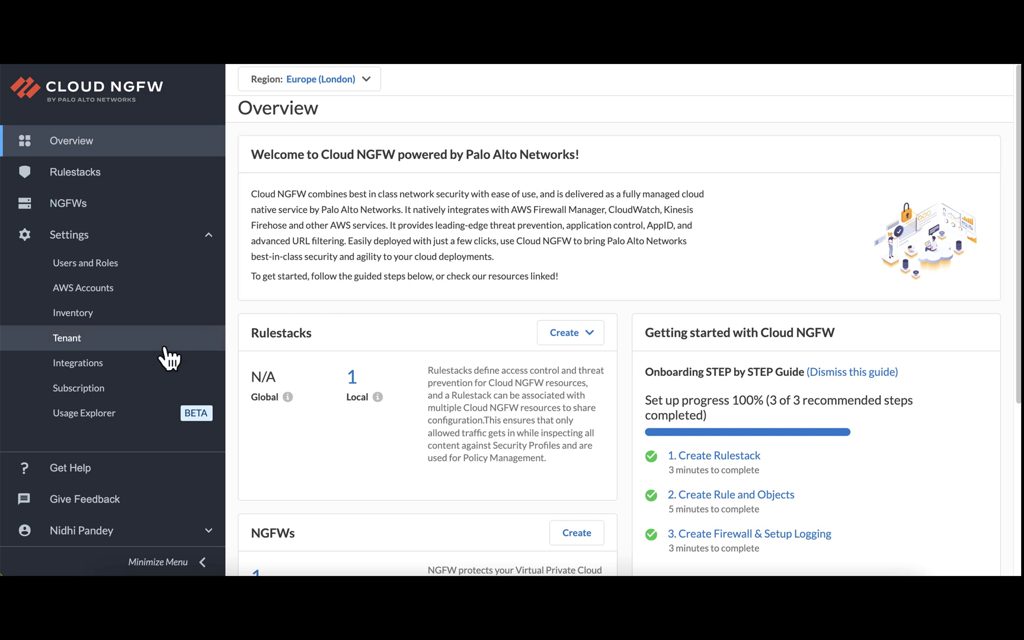
Switch to Cloud NGFW and add a Panorama integration named NP-TME-DEMO for NPAWSPANO [PanoramaZT], confirming the link to its CDL account.
{"action": "left_click", "coordinate": [142, 371]}
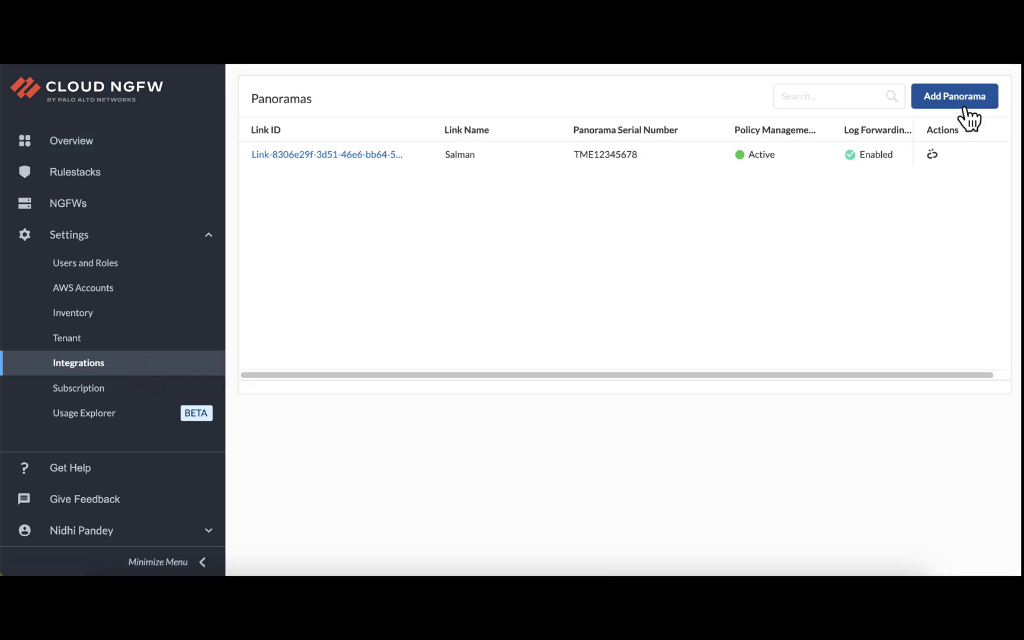
{"action": "left_click", "coordinate": [970, 100]}
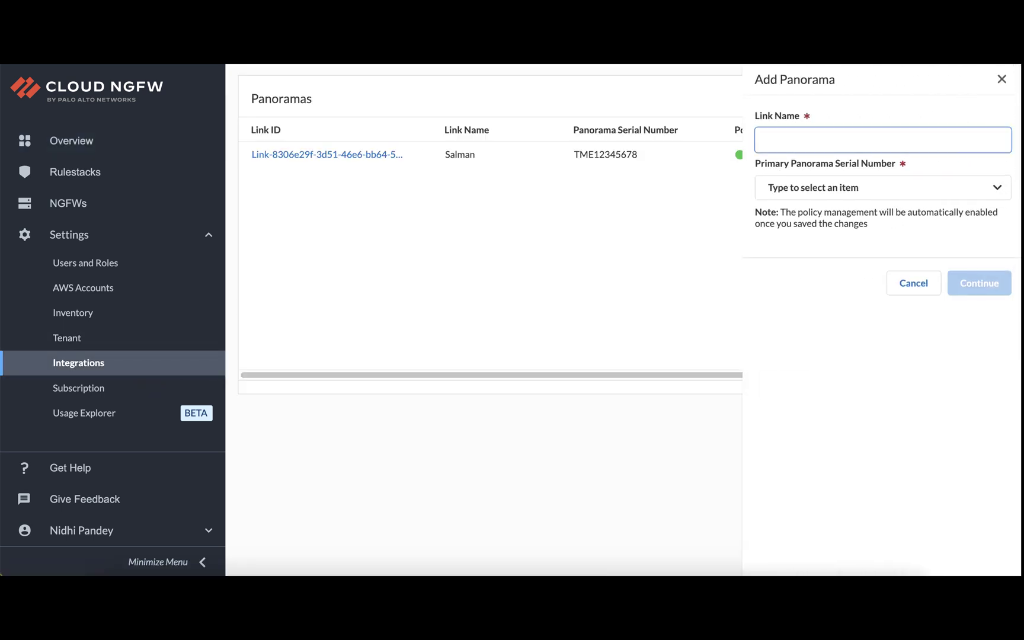
{"action": "type", "text": "NP-TME-DEMO"}
{"action": "left_click", "coordinate": [996, 189]}
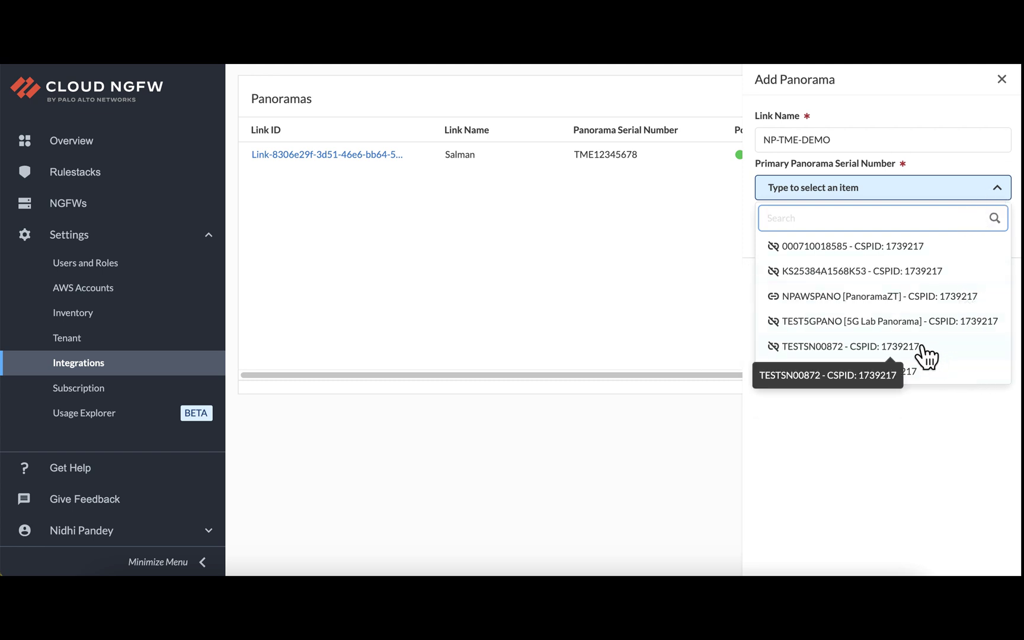
{"action": "left_click", "coordinate": [827, 298]}
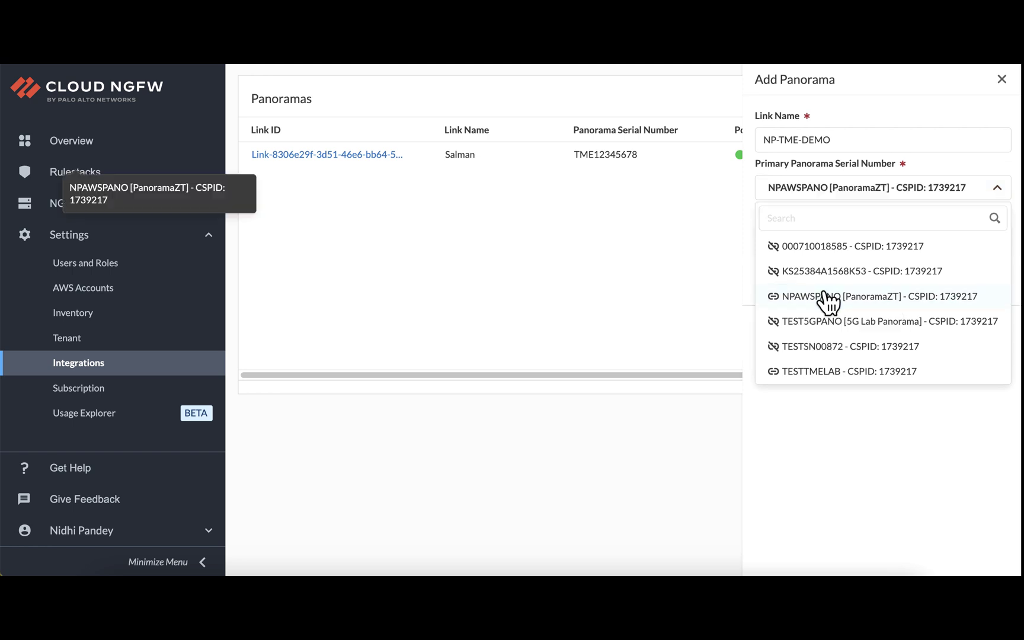
{"action": "left_click", "coordinate": [986, 329]}
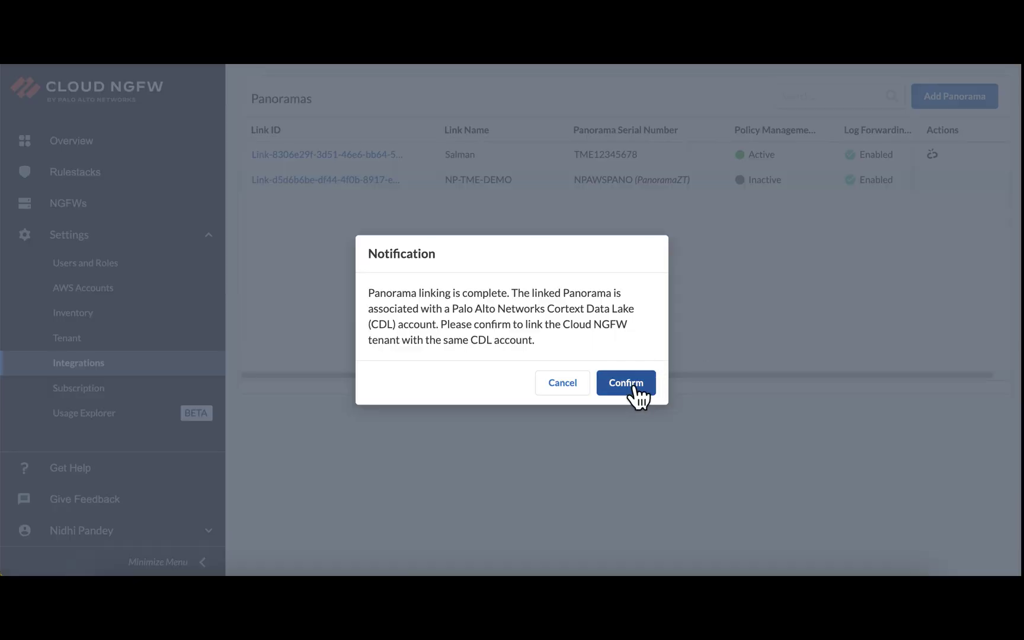
{"action": "left_click", "coordinate": [635, 386]}
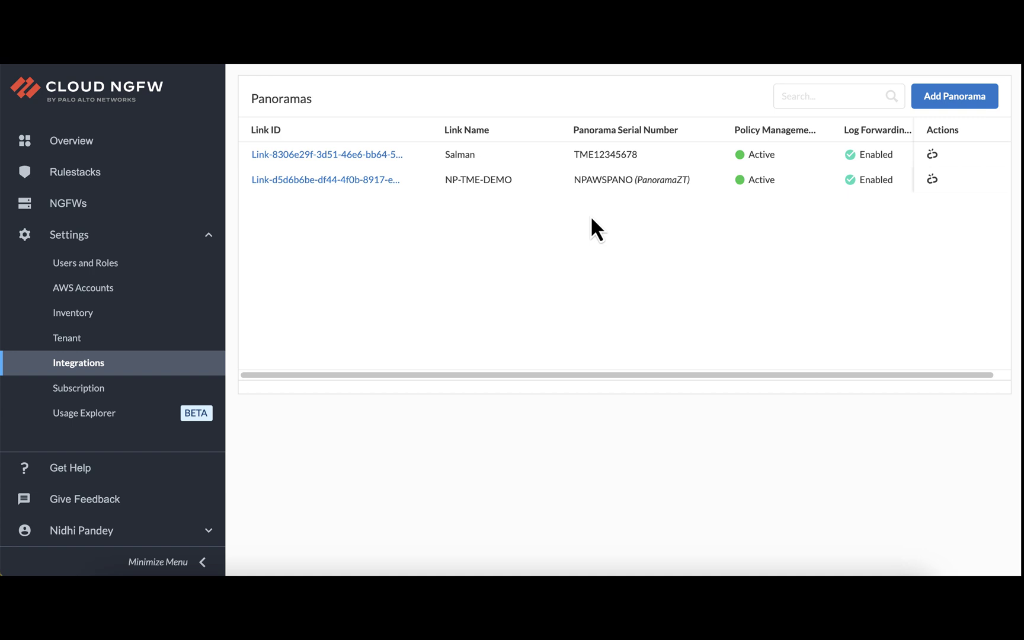
Set the NGFW's policy management to Panorama with NP-TME-DEMO as the linked Panorama, and save the firewall.
{"action": "left_click", "coordinate": [116, 204]}
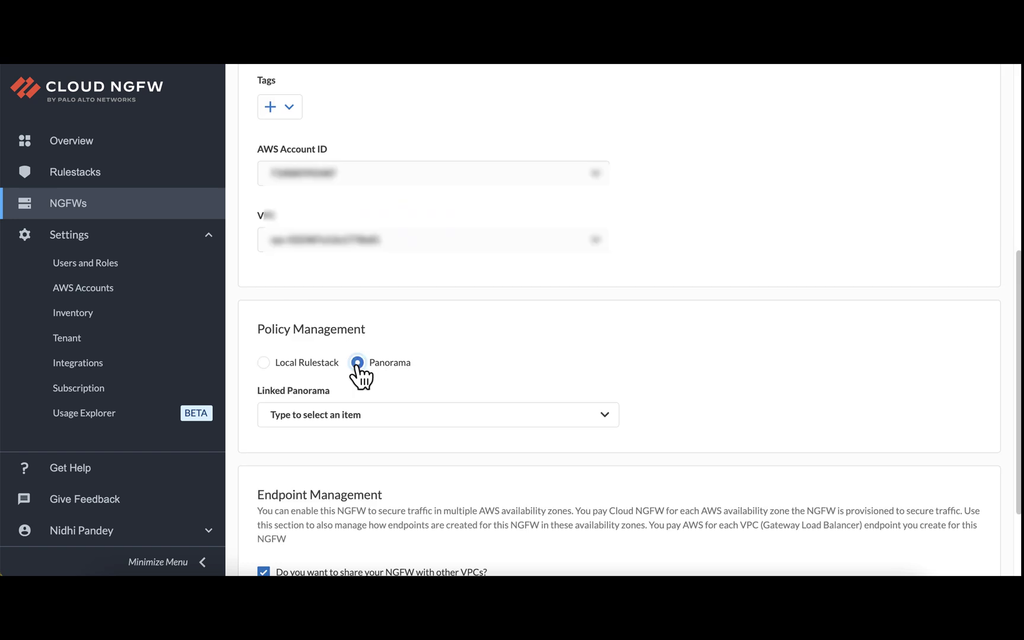
{"action": "left_click", "coordinate": [386, 418]}
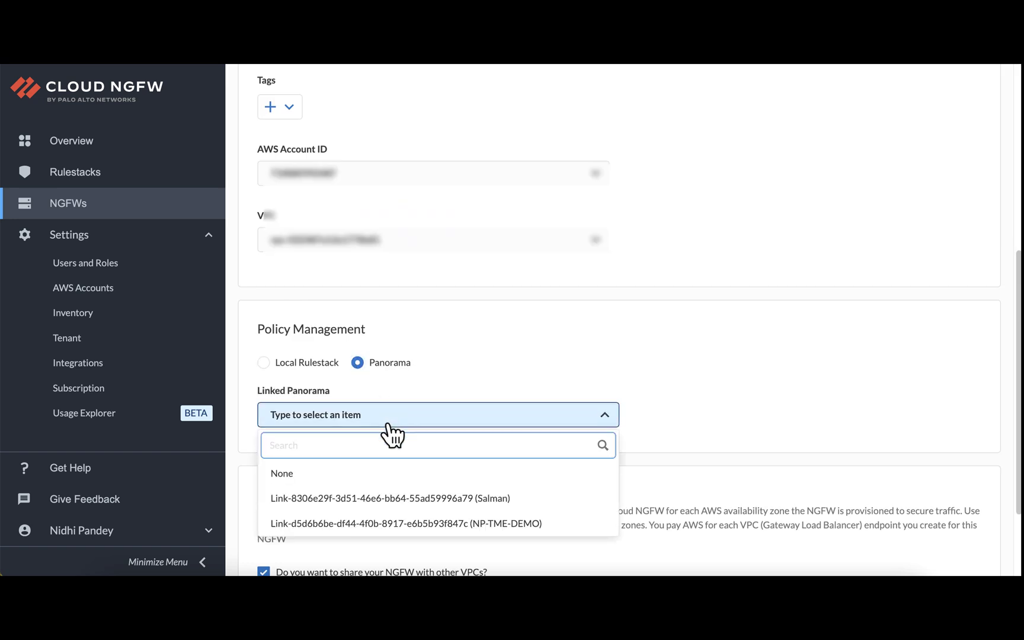
{"action": "left_click", "coordinate": [415, 524]}
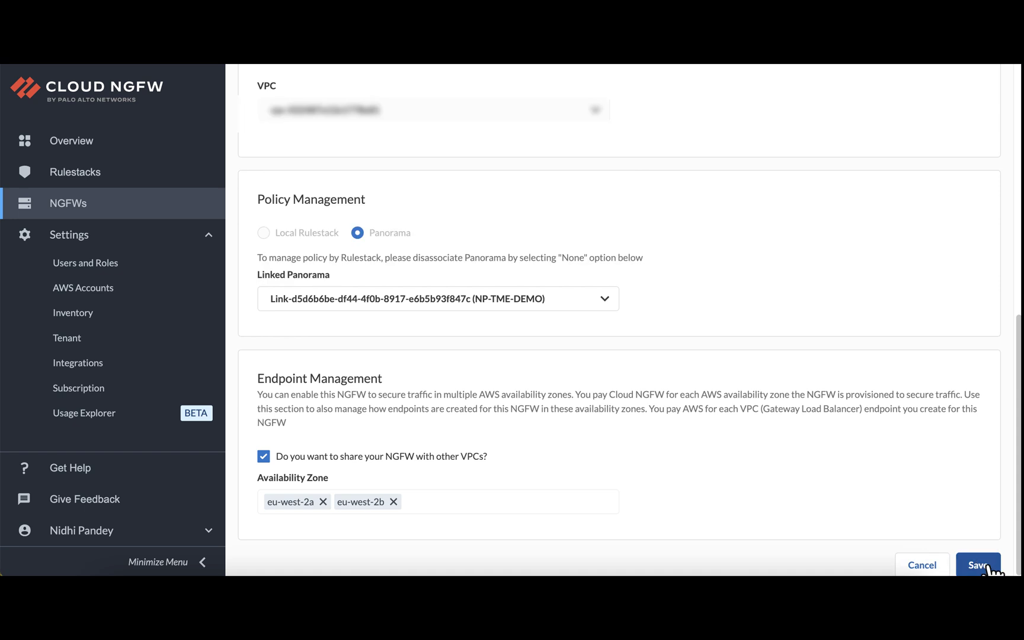
{"action": "left_click", "coordinate": [979, 565]}
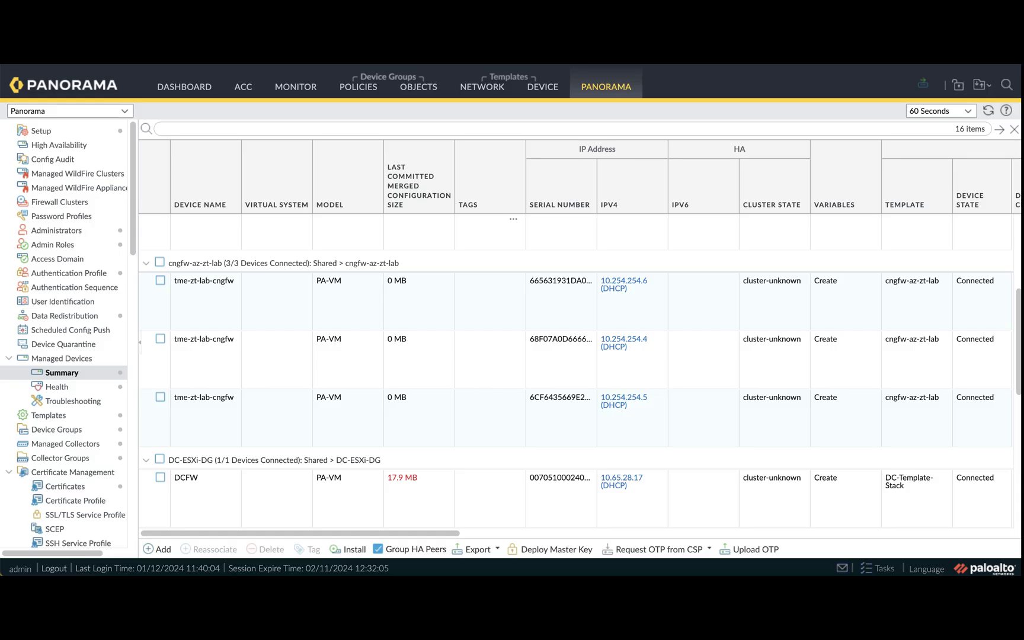
Add an AWS Cloud NGFW cloud device group in eu-west-2 with template stack cngfw-aws-cloud-DG-TemplateStack and device group cngfw-aws-cloudDG.
{"action": "left_click", "coordinate": [77, 466]}
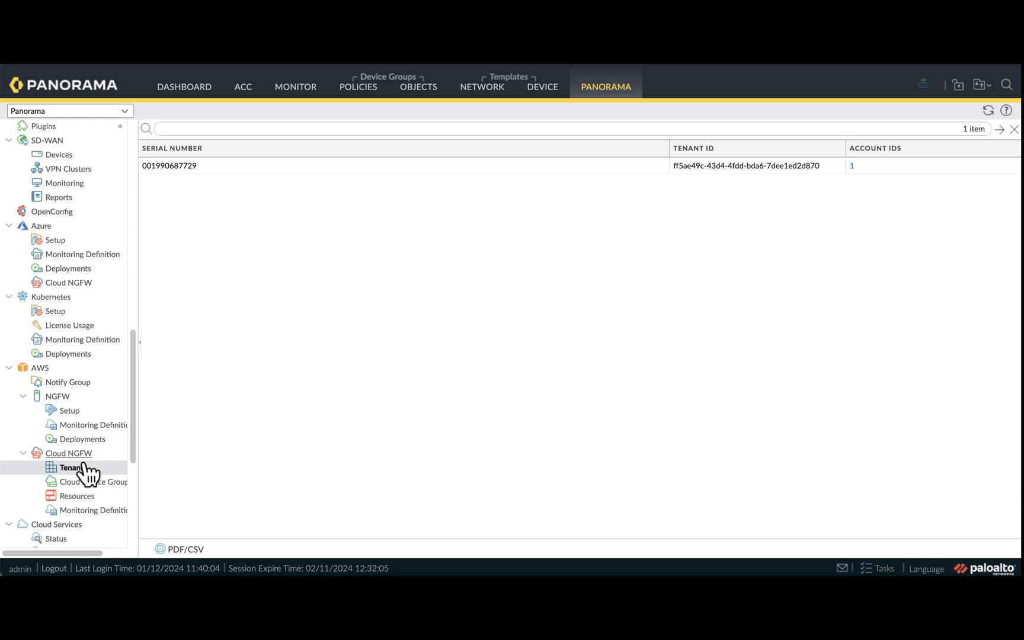
{"action": "left_click", "coordinate": [84, 483]}
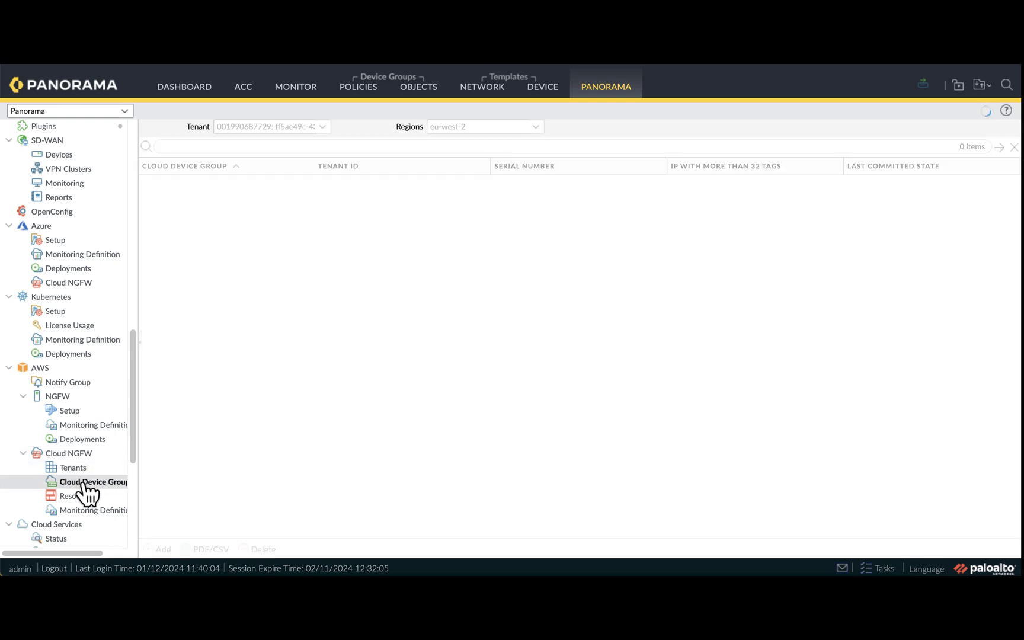
{"action": "left_click", "coordinate": [161, 549]}
{"action": "left_click", "coordinate": [669, 230]}
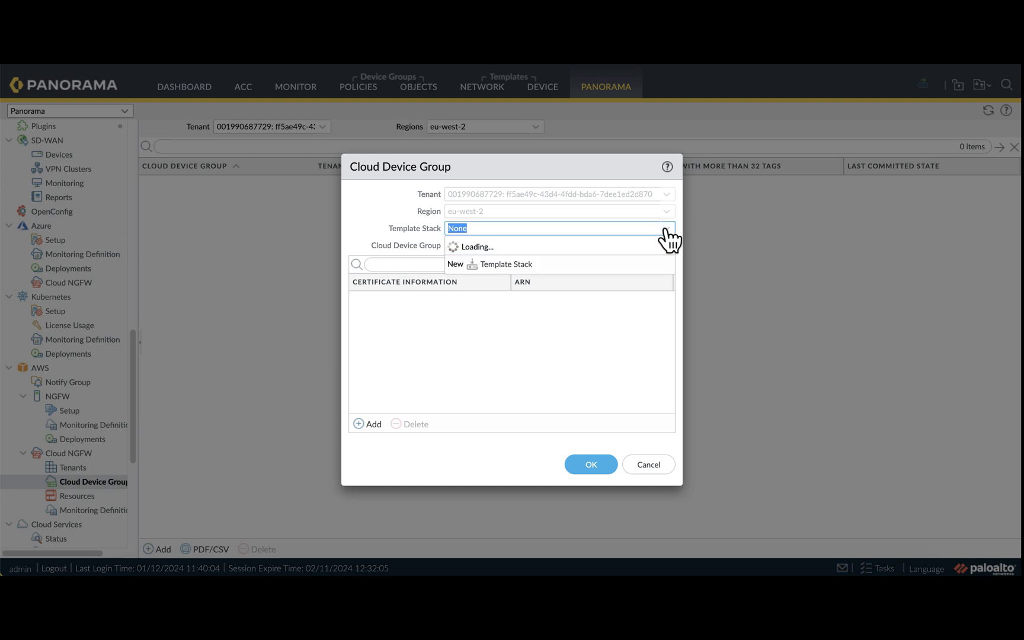
{"action": "left_click", "coordinate": [492, 280]}
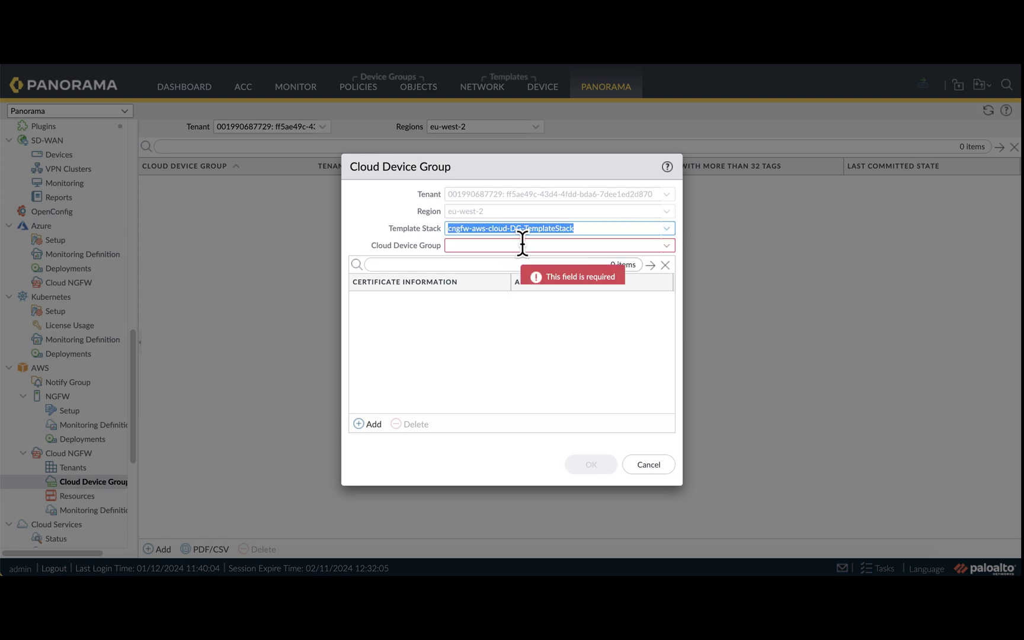
{"action": "left_click", "coordinate": [667, 246]}
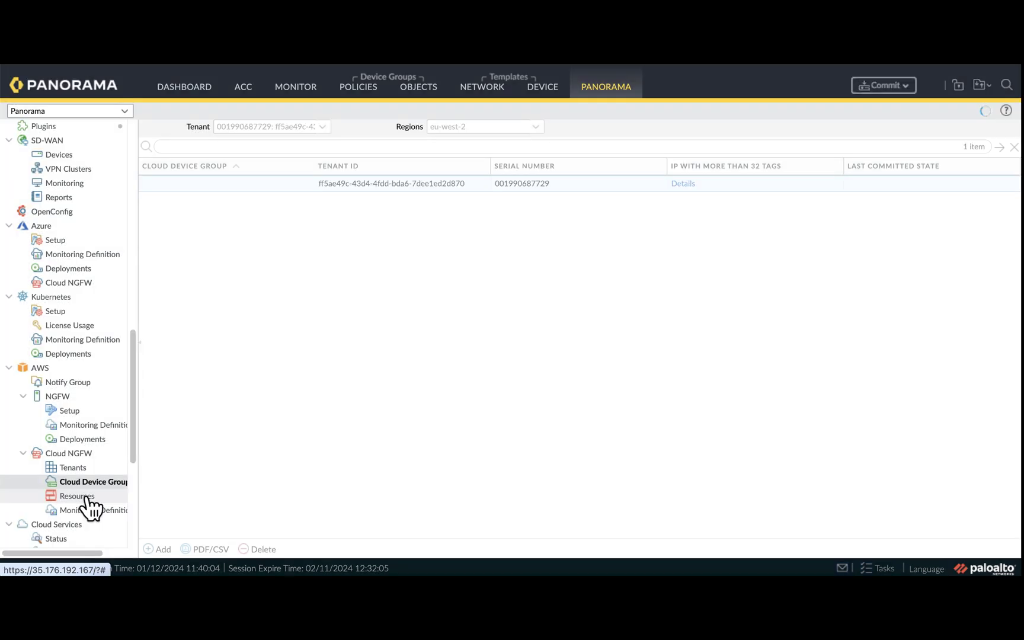
Associate the Cloud NGFW firewall resource with device group cngfw-aws-cloudDG, and open that device group's security pre rules.
{"action": "left_click", "coordinate": [83, 497]}
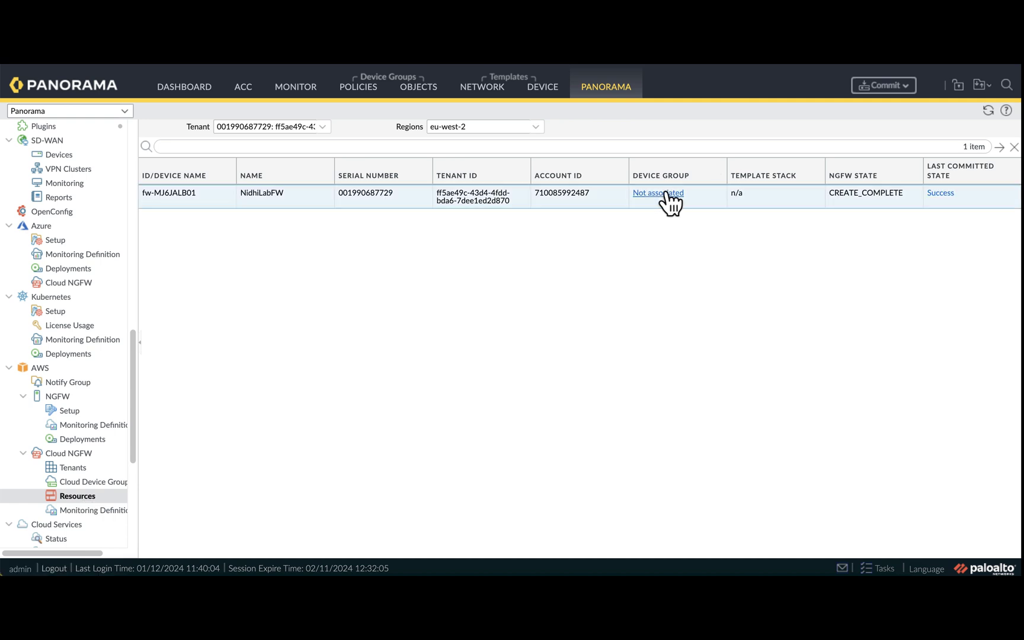
{"action": "left_click", "coordinate": [665, 194]}
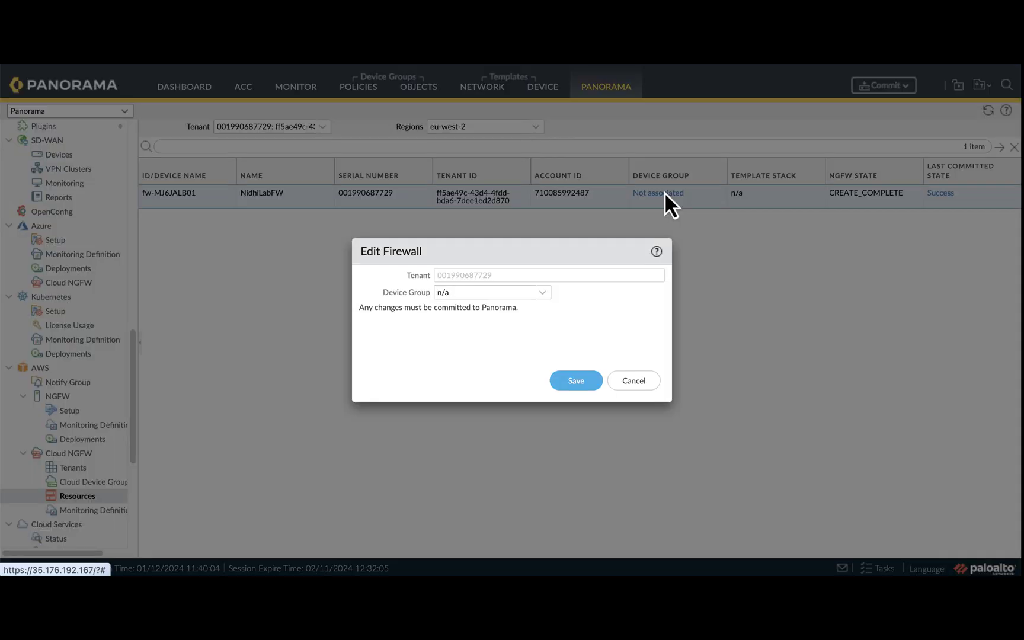
{"action": "left_click", "coordinate": [542, 294]}
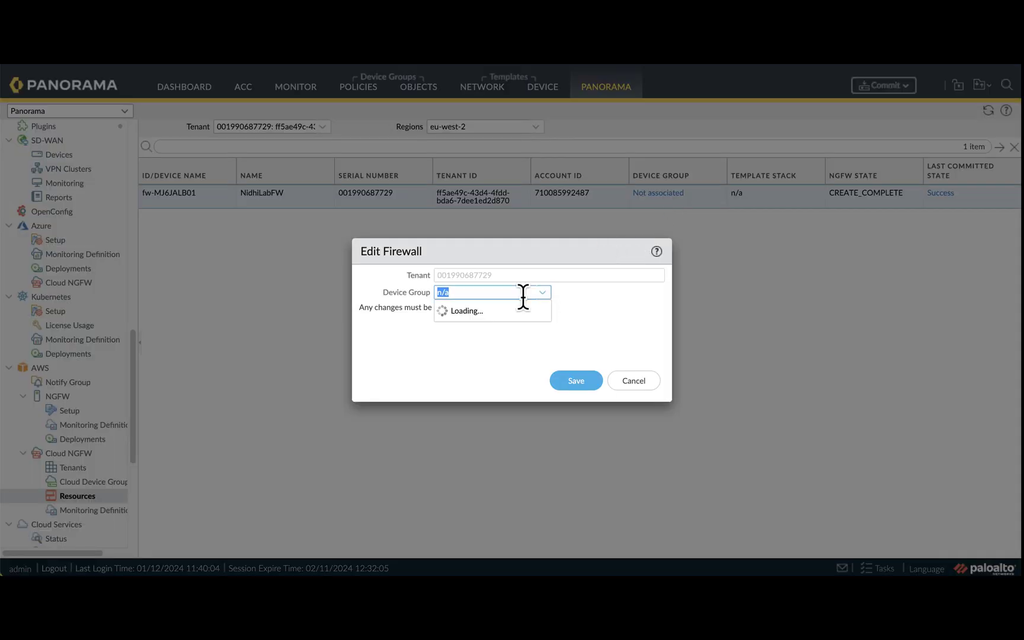
{"action": "left_click", "coordinate": [476, 327]}
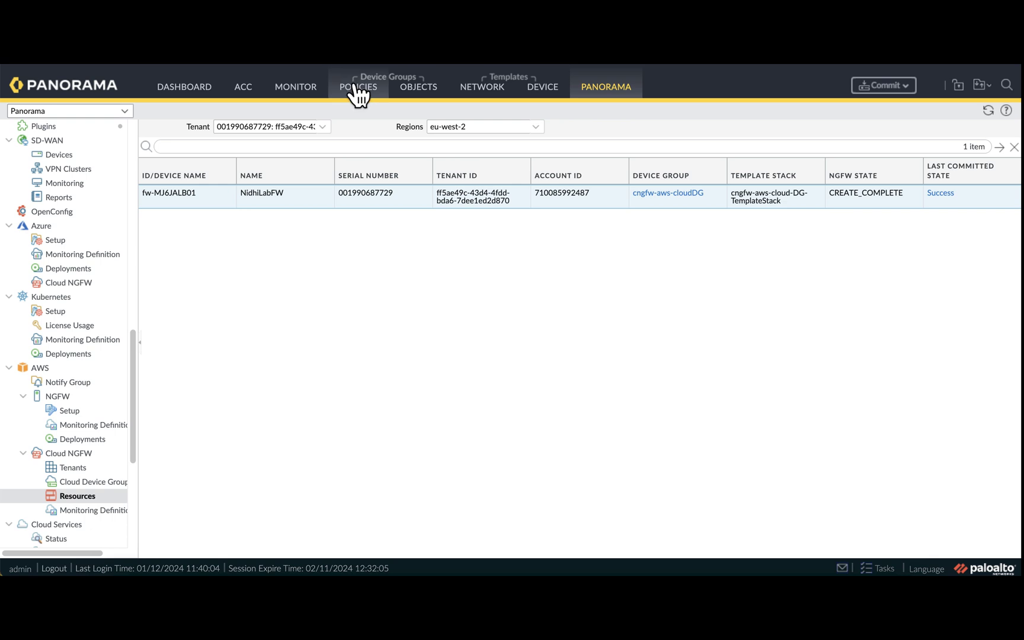
{"action": "left_click", "coordinate": [356, 88]}
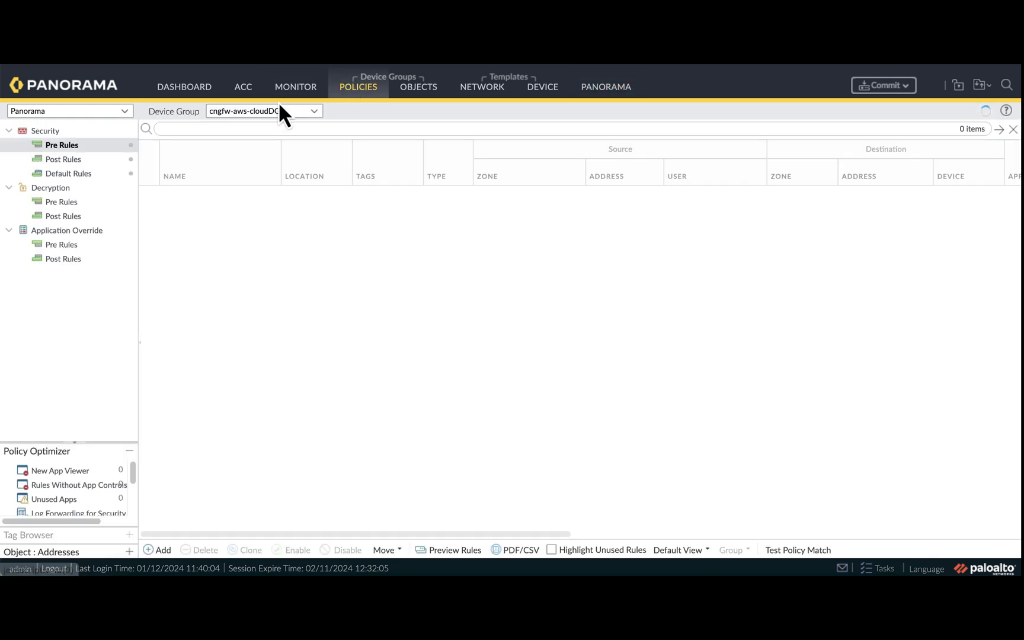
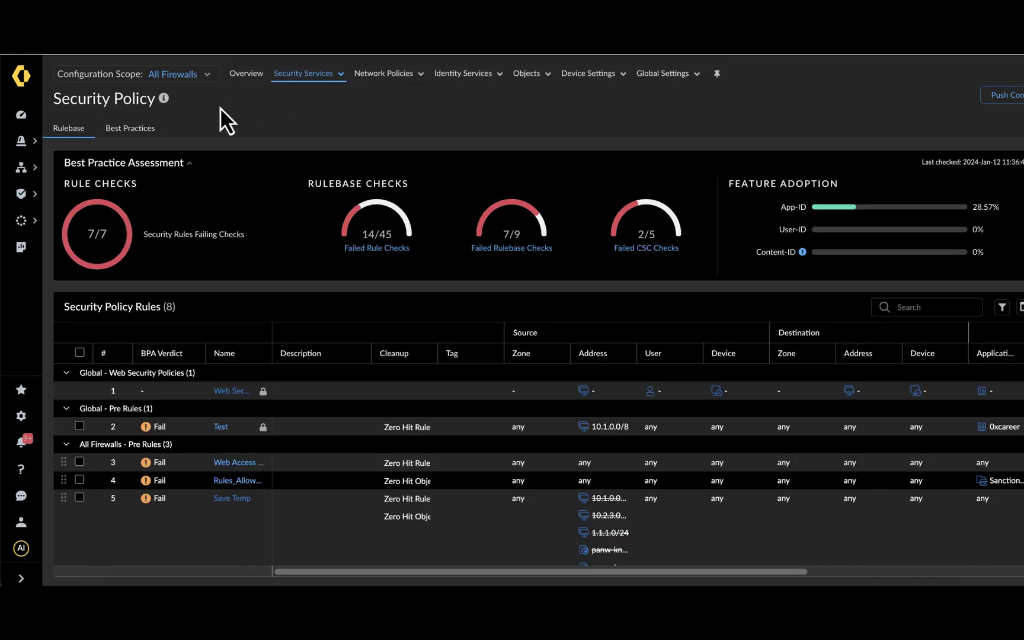
Switch to Strata Cloud Manager, view the security policy best practices, and examine the best-practice anti-spyware profile's rules and inline cloud analysis.
{"action": "left_click", "coordinate": [142, 131]}
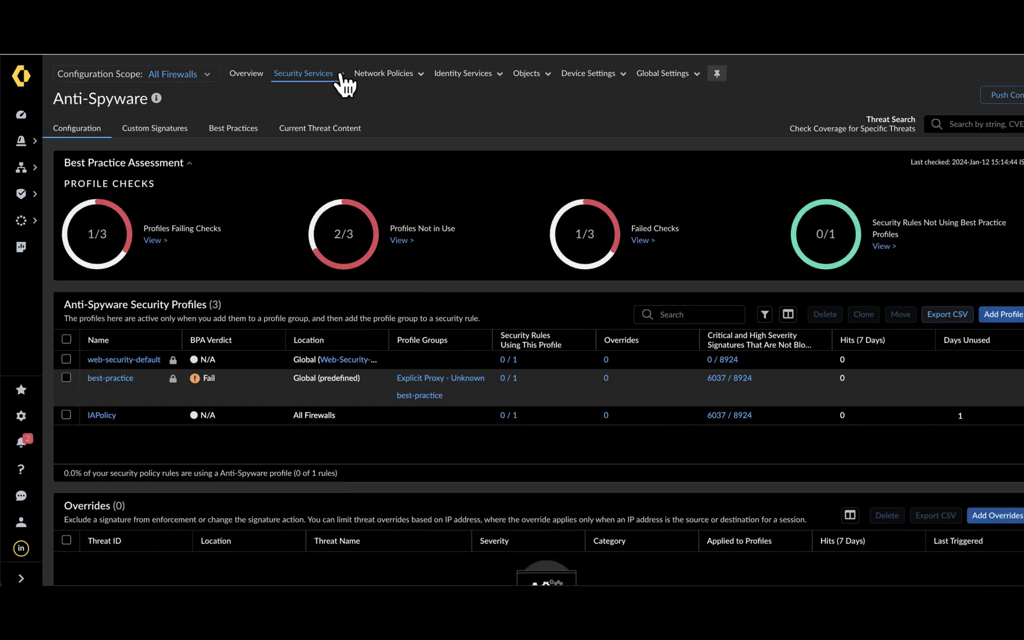
{"action": "left_click", "coordinate": [347, 77]}
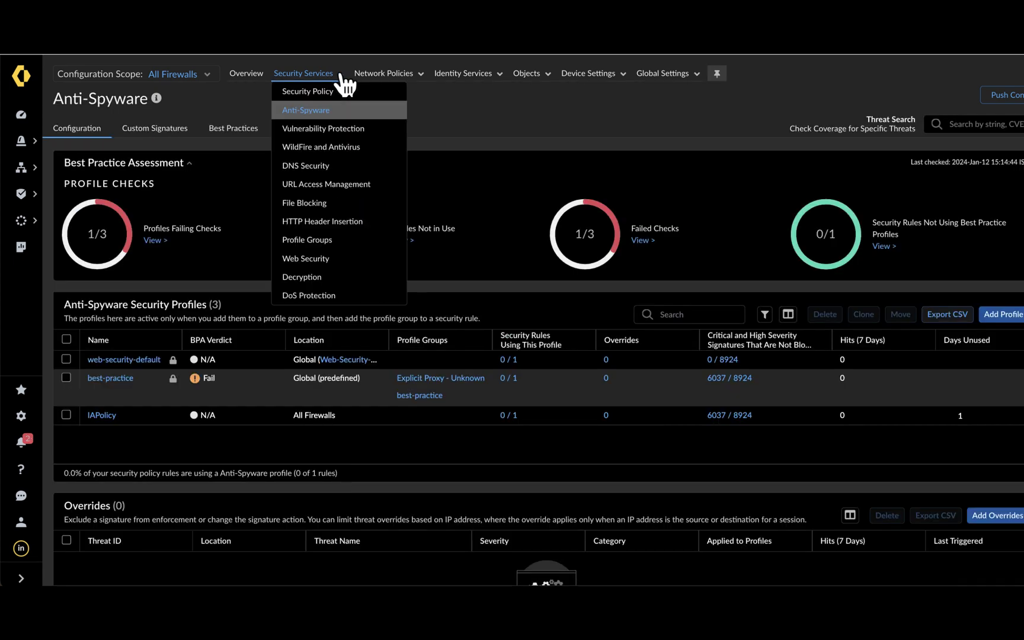
{"action": "left_click", "coordinate": [303, 111]}
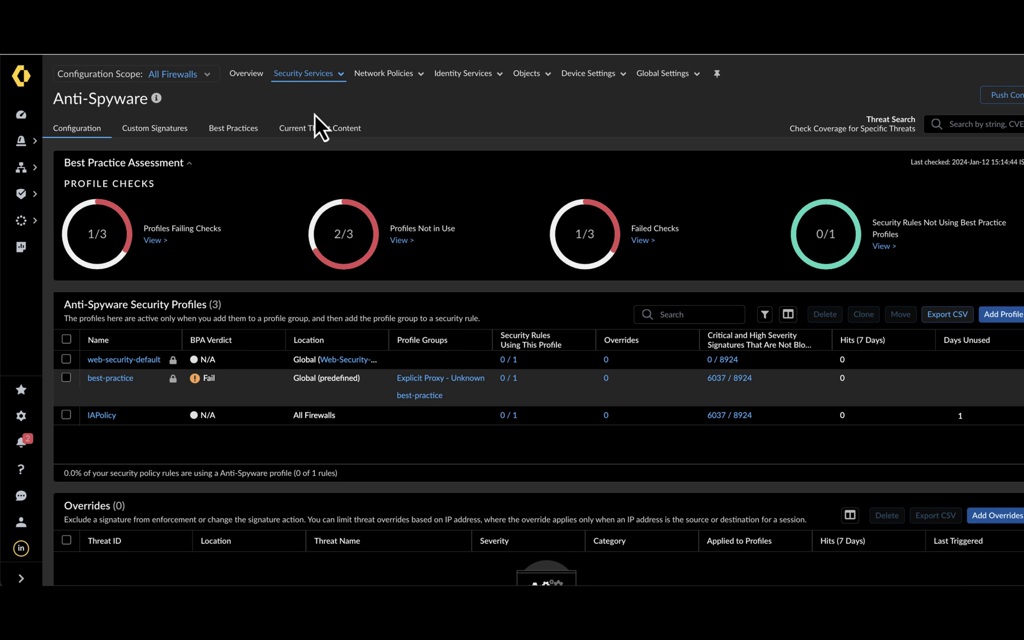
{"action": "left_click", "coordinate": [112, 379]}
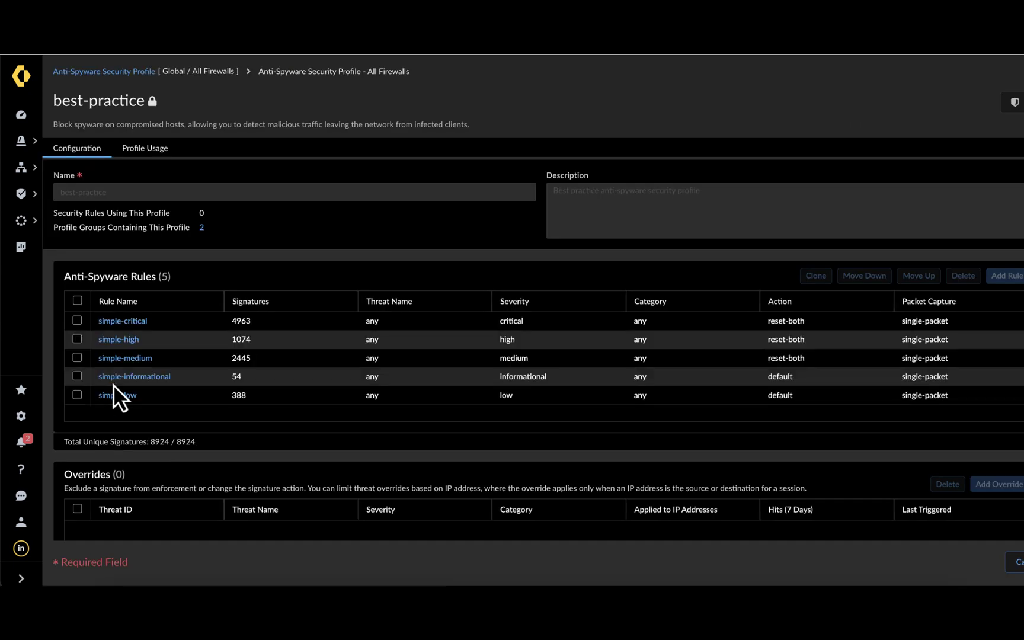
{"action": "scroll", "coordinate": [113, 384], "scroll_direction": "down", "scroll_amount": 5}
{"action": "scroll", "coordinate": [141, 406], "scroll_direction": "down", "scroll_amount": 1}
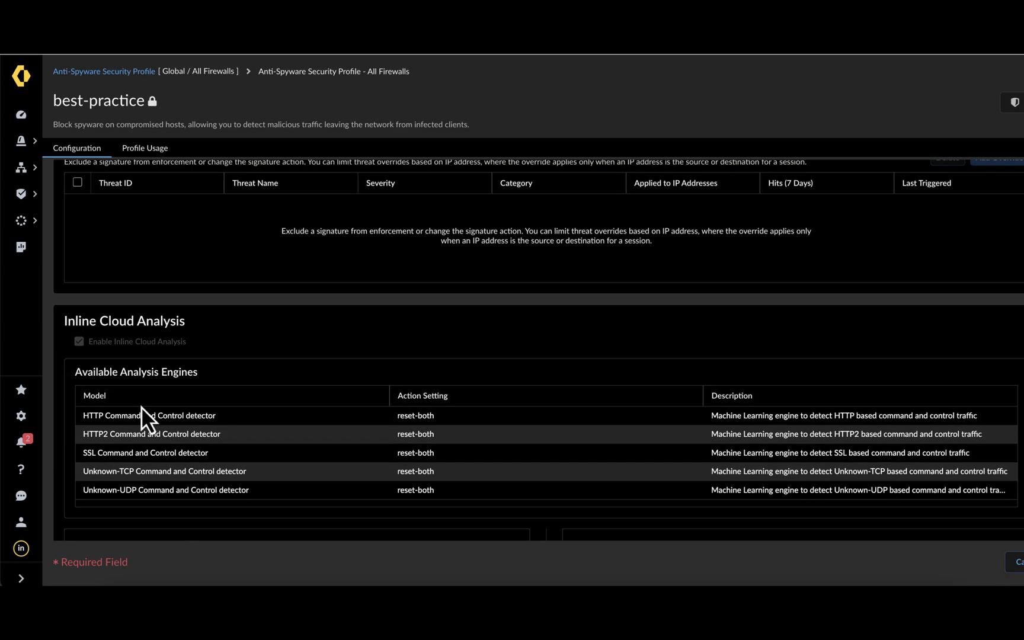
{"action": "scroll", "coordinate": [141, 407], "scroll_direction": "down", "scroll_amount": 1}
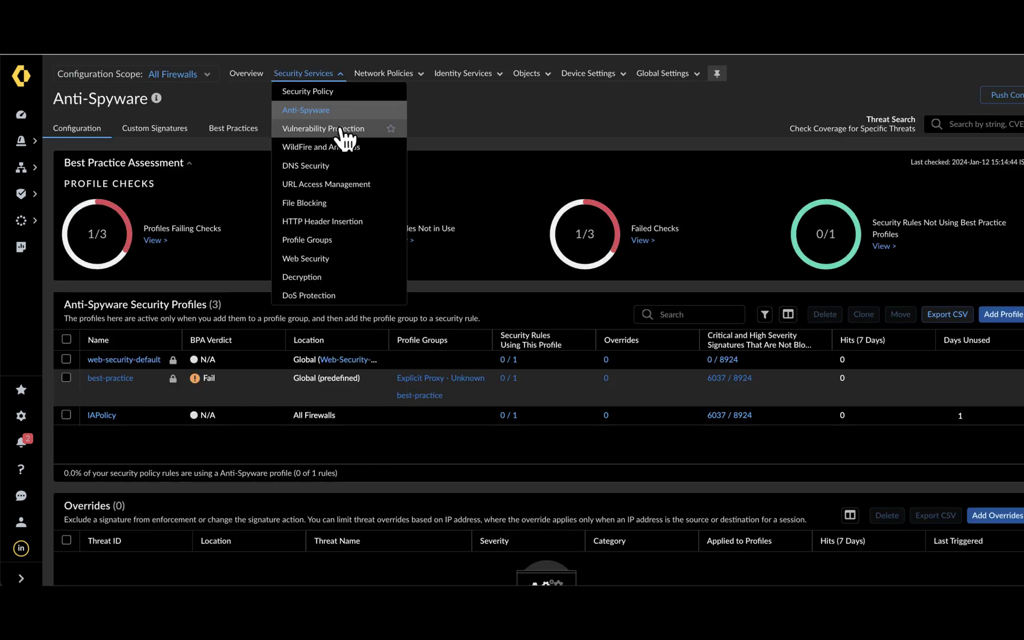
Examine the best-practice vulnerability protection profile's rules and the forms for adding a new profile and rule.
{"action": "left_click", "coordinate": [341, 128]}
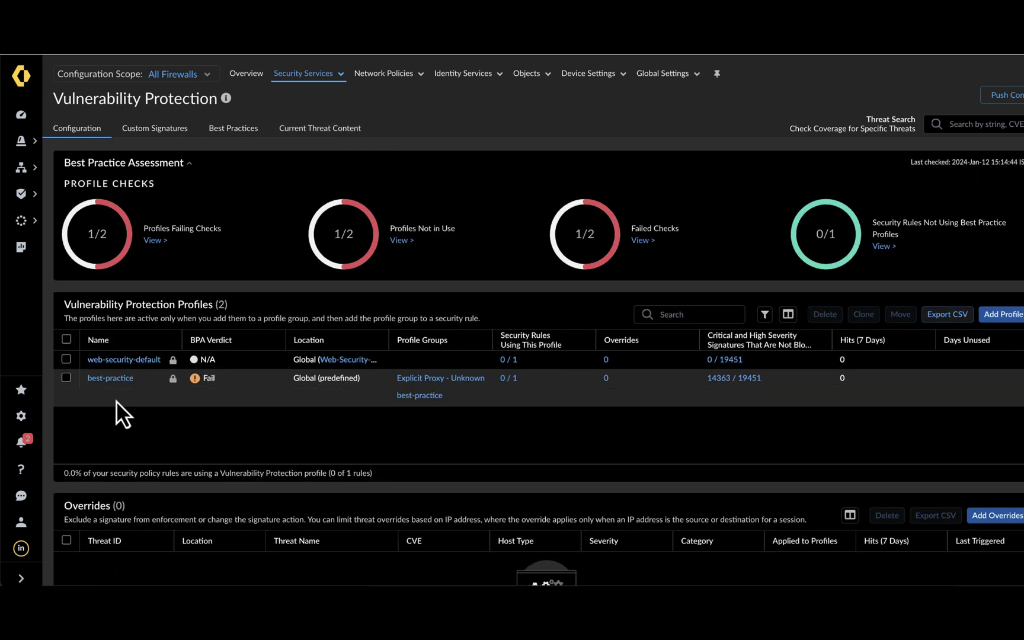
{"action": "left_click", "coordinate": [108, 380]}
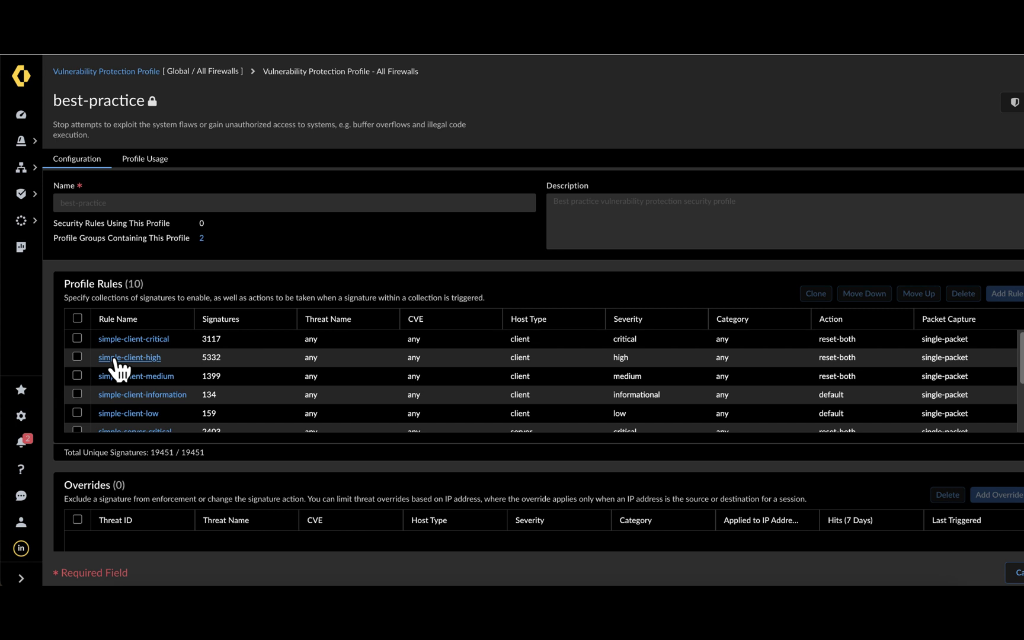
{"action": "scroll", "coordinate": [147, 401], "scroll_direction": "down", "scroll_amount": 2}
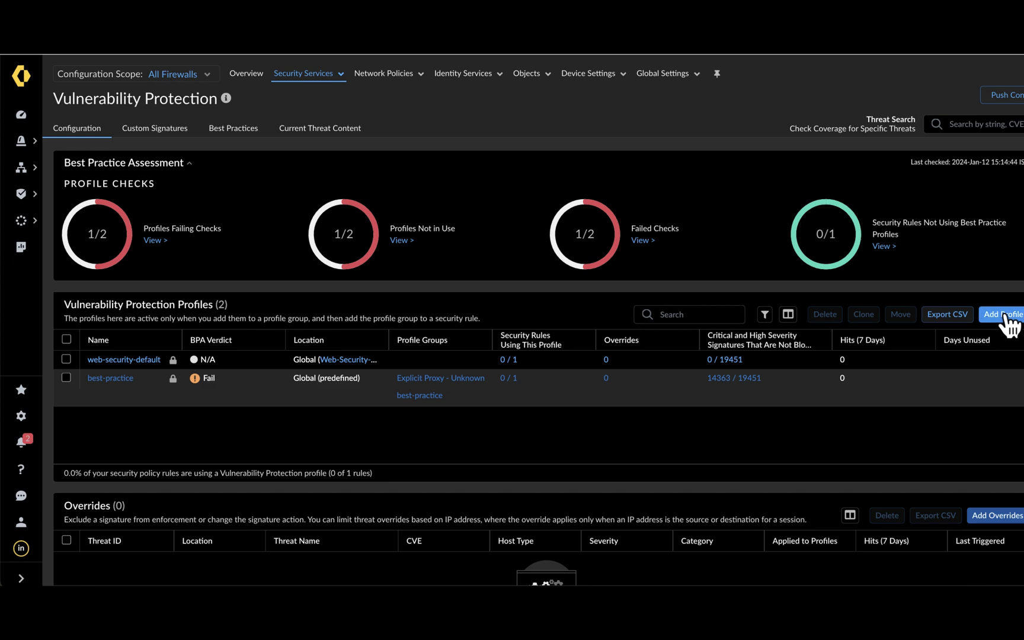
{"action": "left_click", "coordinate": [1005, 316]}
{"action": "left_click", "coordinate": [1015, 296]}
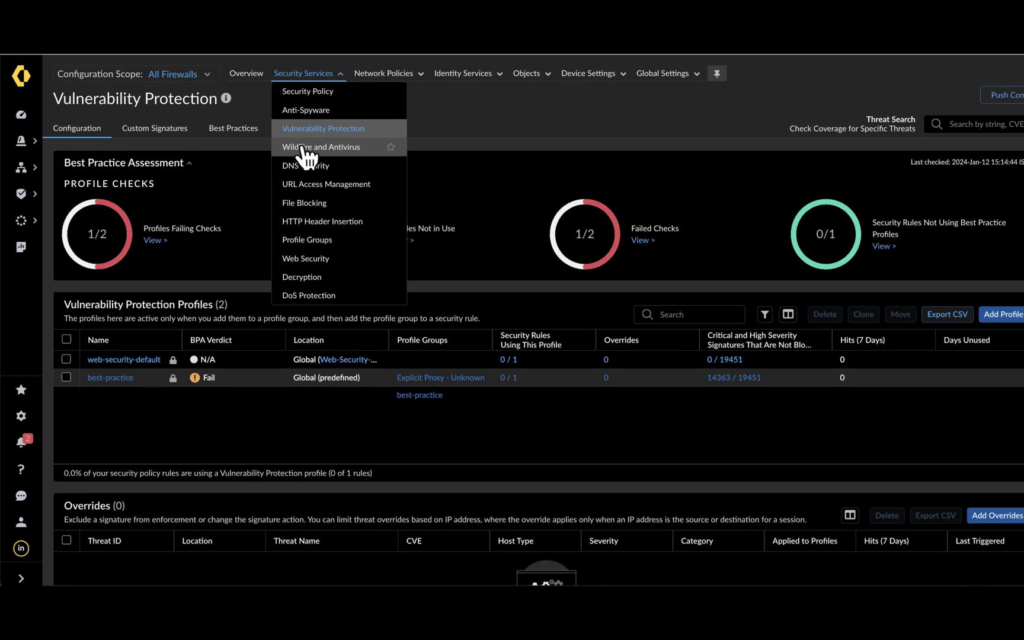
Examine the best-practice WildFire and Antivirus profile's forwarding rules, enforcement actions and inline machine learning models.
{"action": "left_click", "coordinate": [306, 148]}
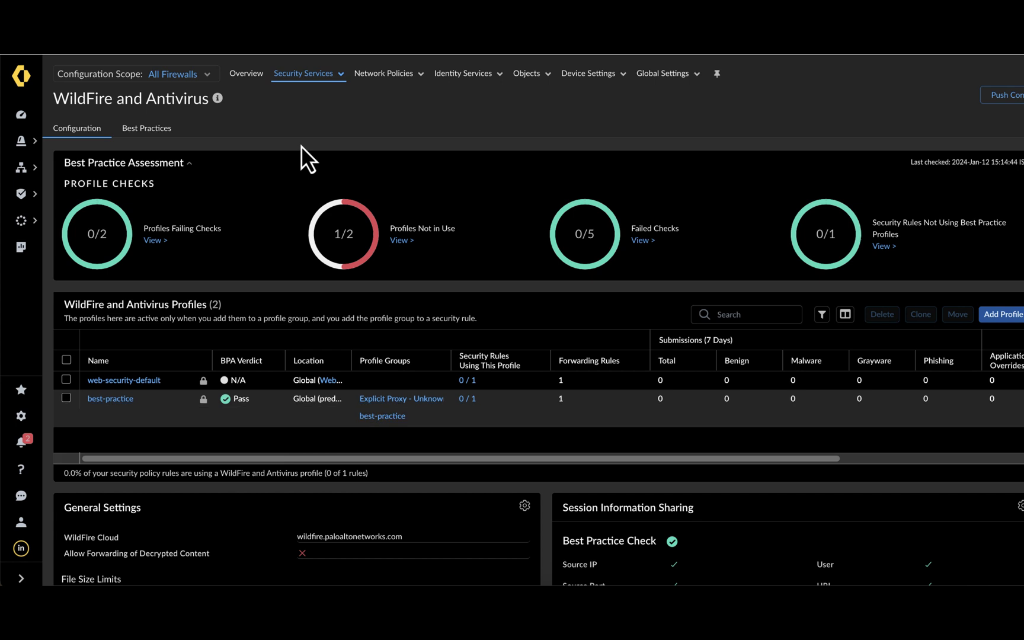
{"action": "left_click", "coordinate": [110, 399]}
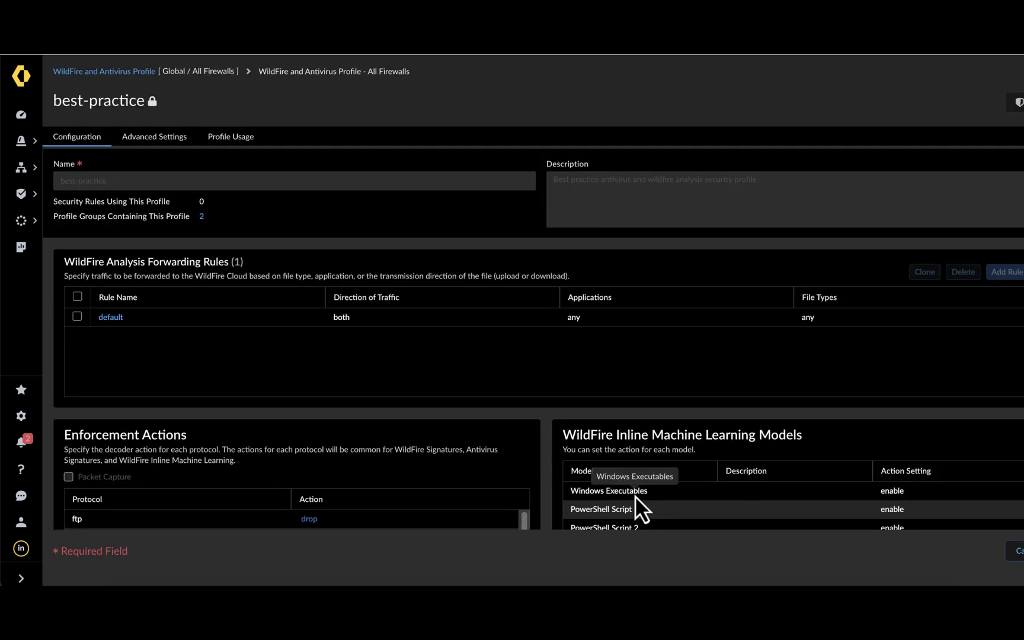
{"action": "scroll", "coordinate": [635, 496], "scroll_direction": "down", "scroll_amount": 3}
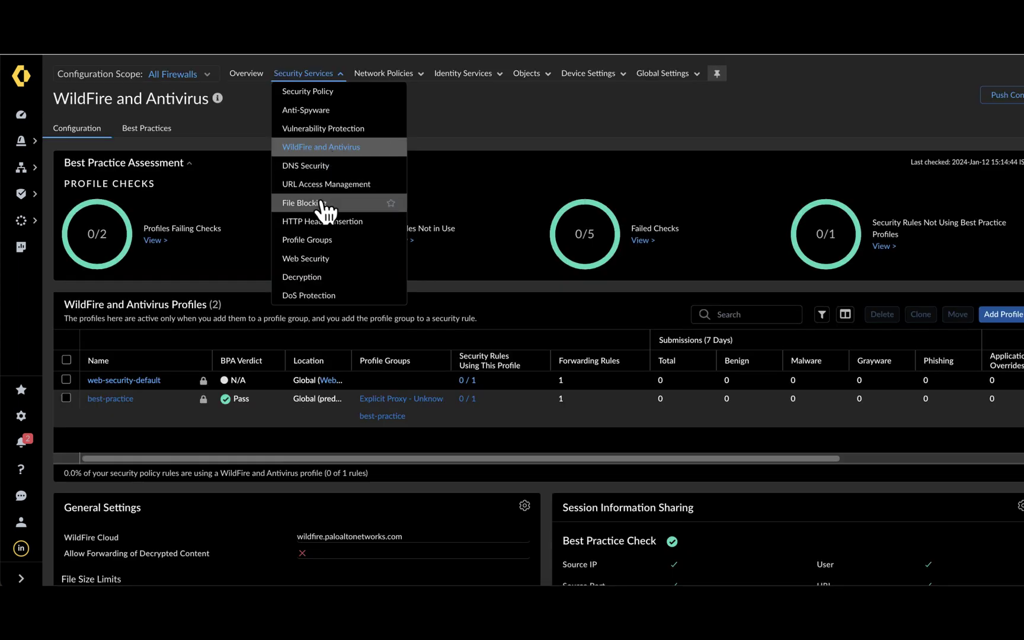
Review the File Blocking profiles and response pages for all firewalls.
{"action": "left_click", "coordinate": [322, 202]}
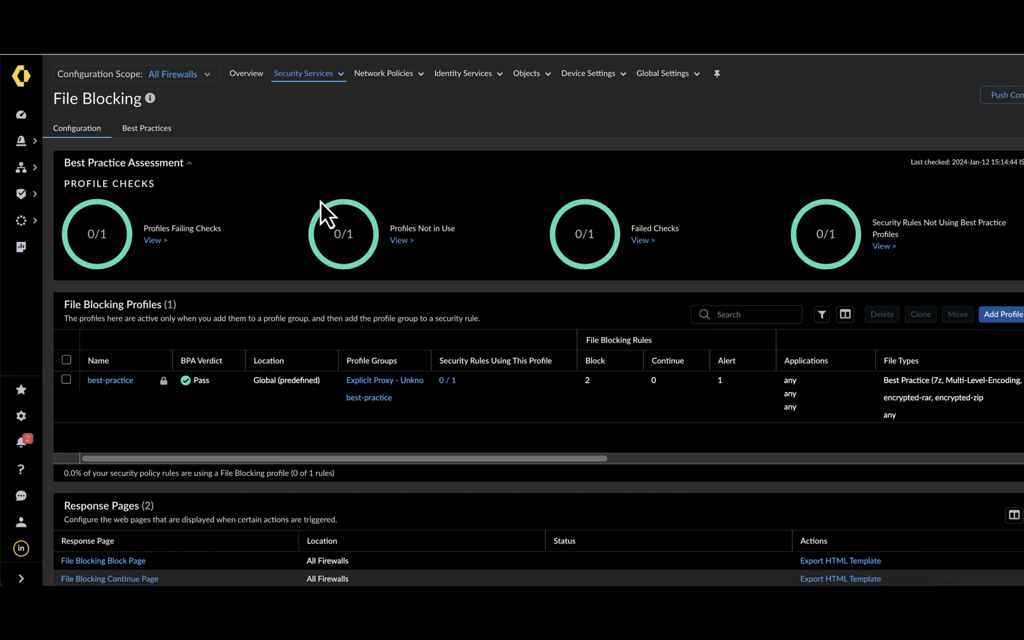
{"action": "scroll", "coordinate": [276, 264], "scroll_direction": "down", "scroll_amount": 3}
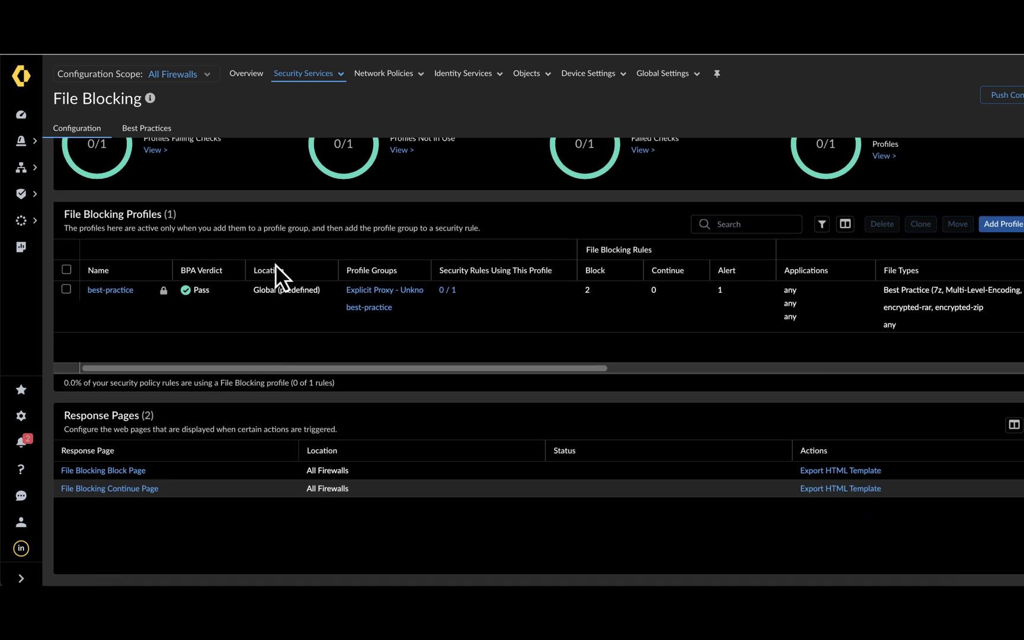
{"action": "scroll", "coordinate": [245, 354], "scroll_direction": "up", "scroll_amount": 3}
Review the Web Security default web access policies and the Threat Management security settings.
{"action": "left_click", "coordinate": [302, 73]}
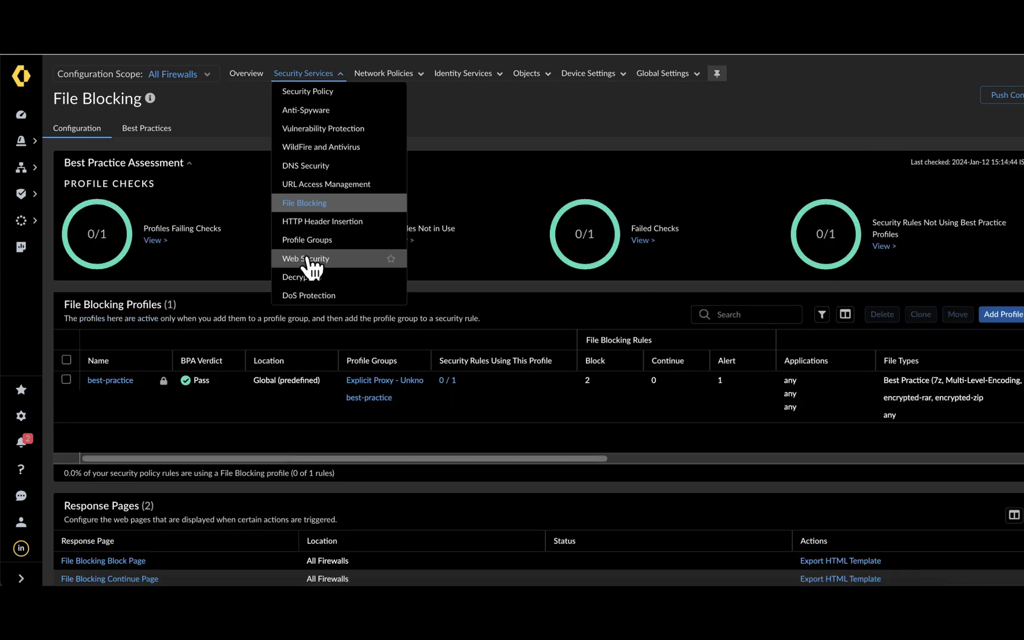
{"action": "left_click", "coordinate": [306, 258]}
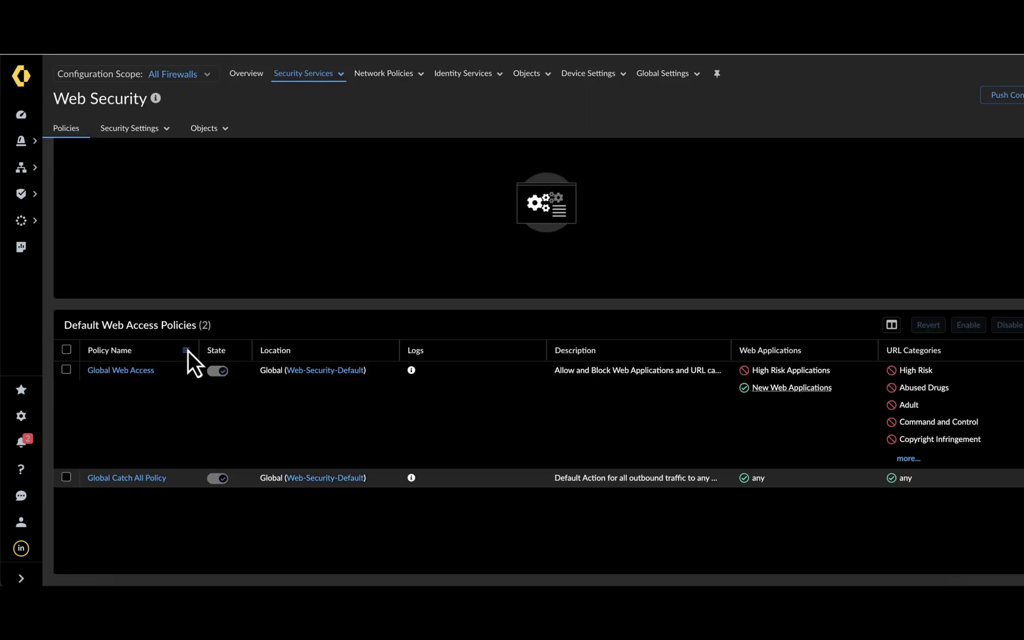
{"action": "left_click", "coordinate": [131, 128]}
{"action": "left_click", "coordinate": [137, 148]}
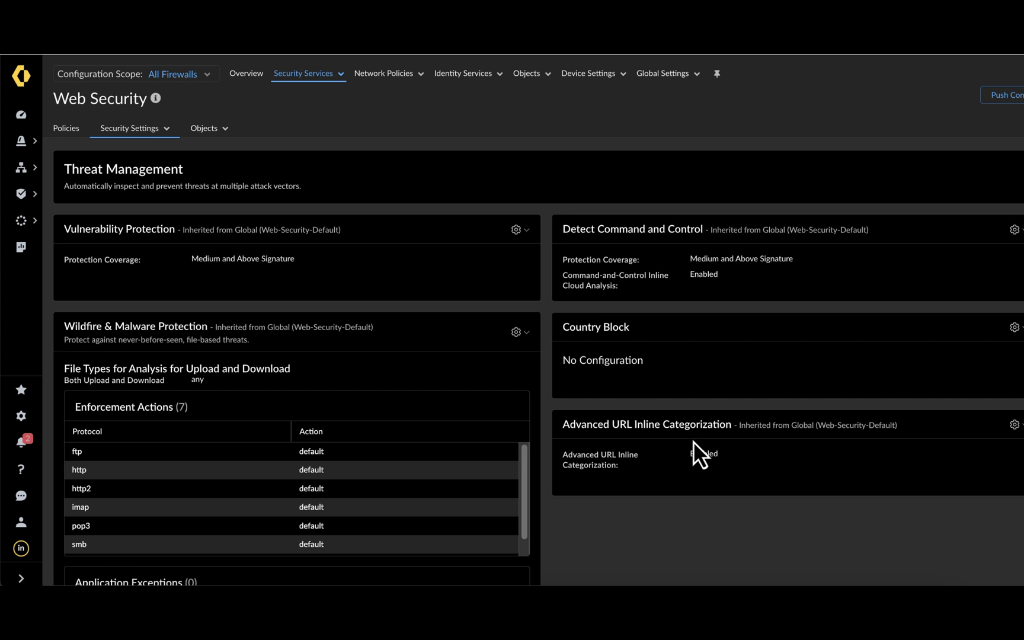
Return to the security services and open the profile groups for all firewalls.
{"action": "left_click", "coordinate": [342, 74]}
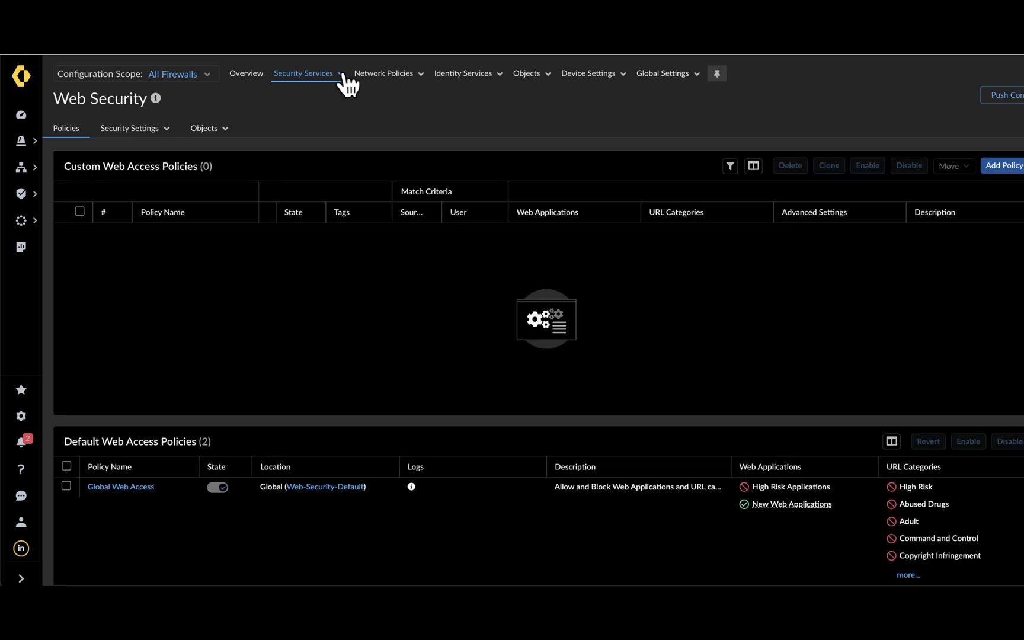
{"action": "left_click", "coordinate": [343, 74]}
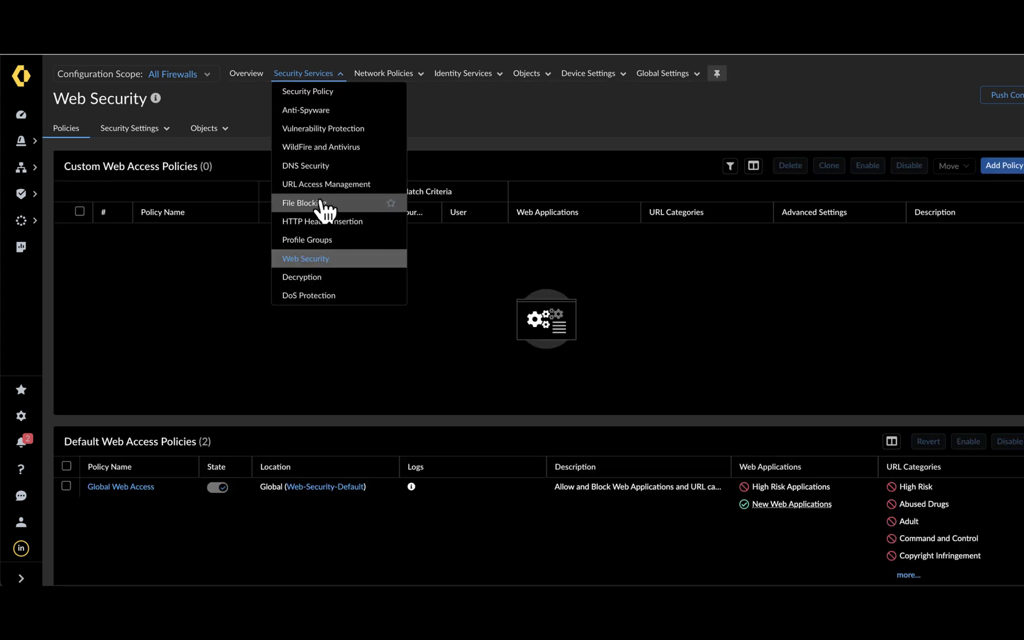
{"action": "left_click", "coordinate": [320, 240]}
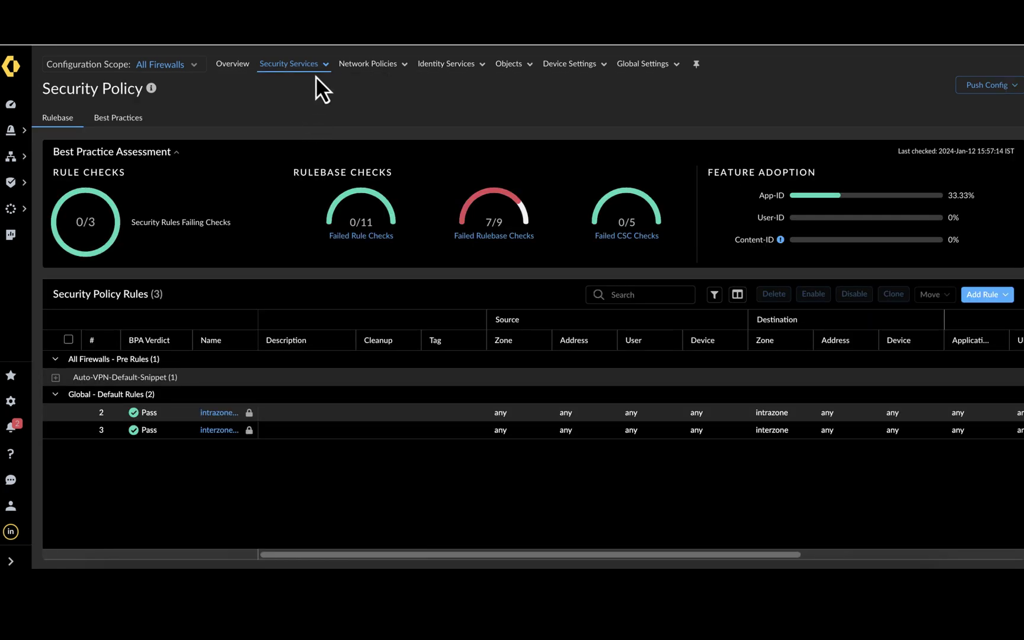
In the security policy rulebase, add a new pre rule named internal-access-rule.
{"action": "left_click", "coordinate": [325, 66]}
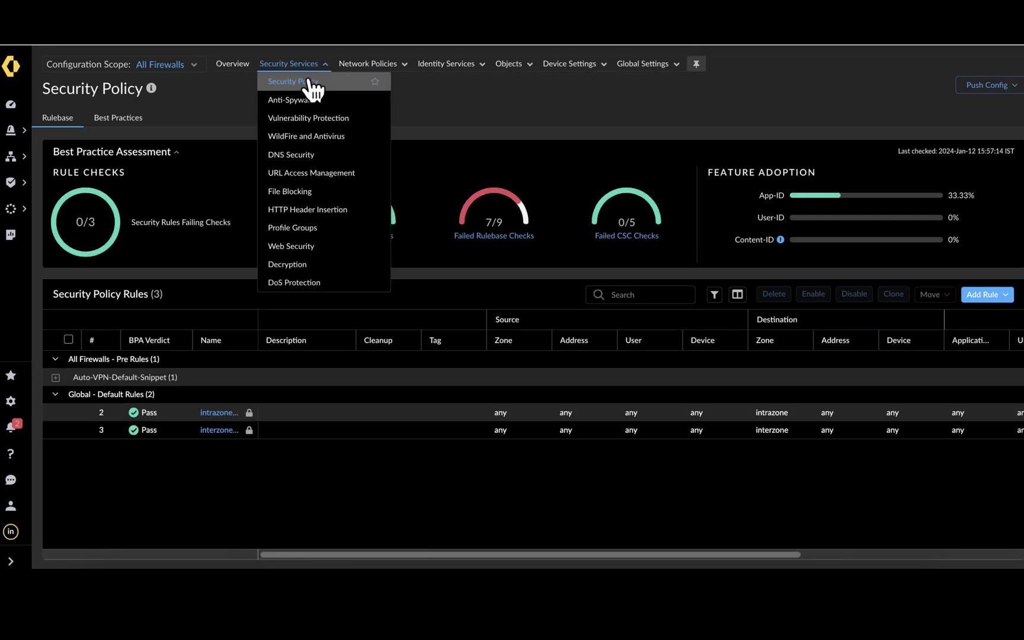
{"action": "left_click", "coordinate": [308, 81]}
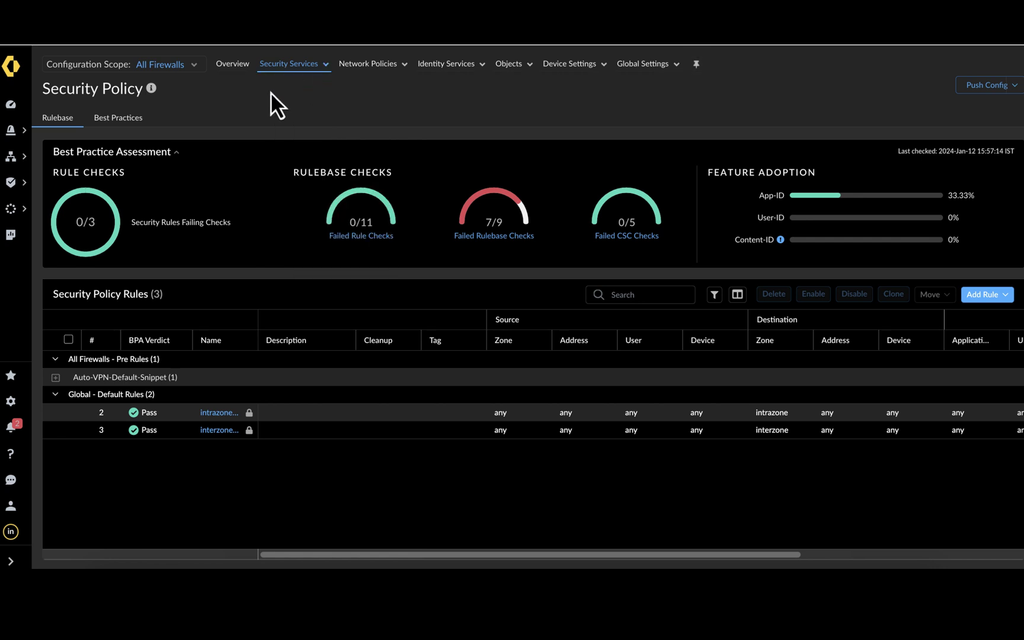
{"action": "left_click", "coordinate": [985, 299]}
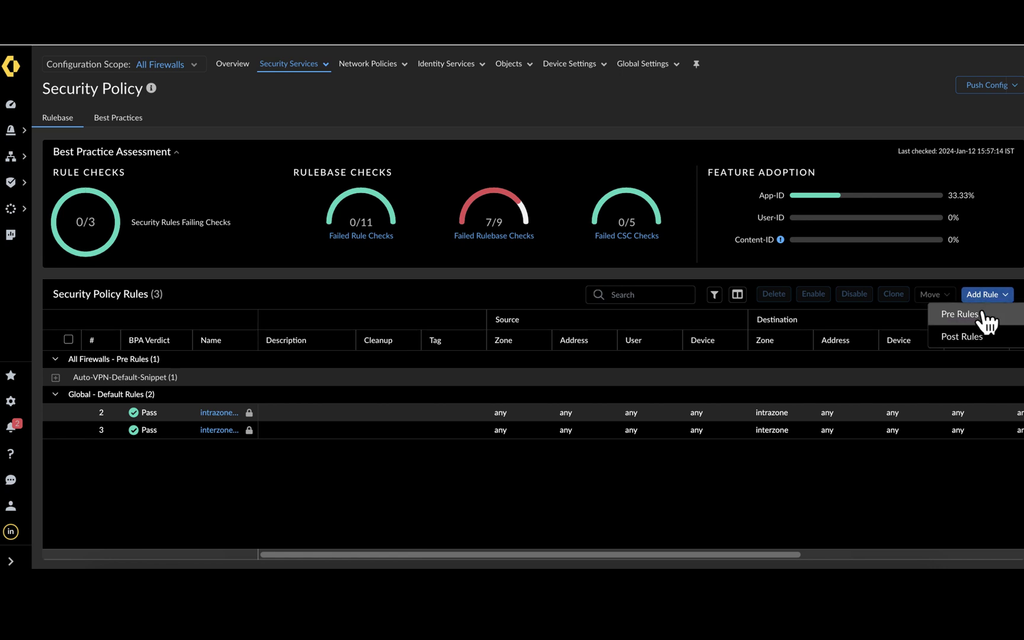
{"action": "left_click", "coordinate": [979, 320]}
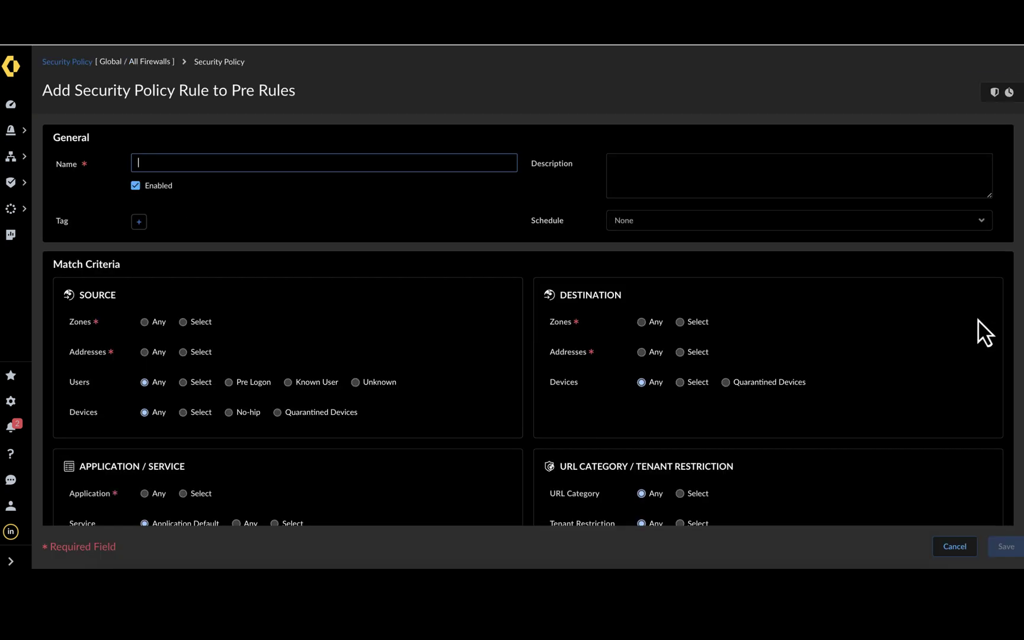
{"action": "type", "text": "internal-access-rule"}
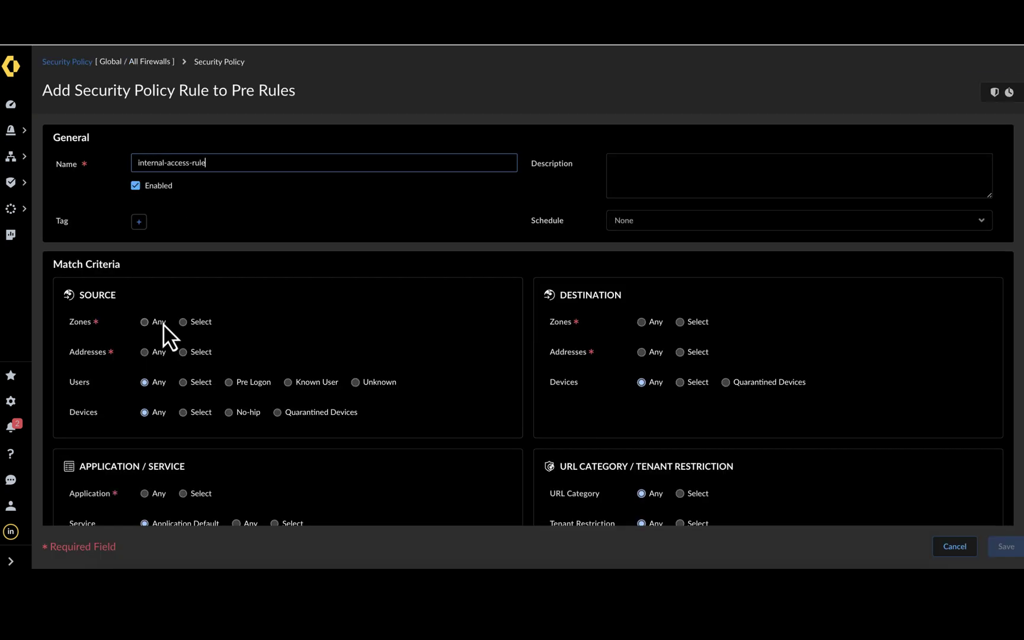
Restrict the rule's source zones to the local zone.
{"action": "left_click", "coordinate": [181, 323]}
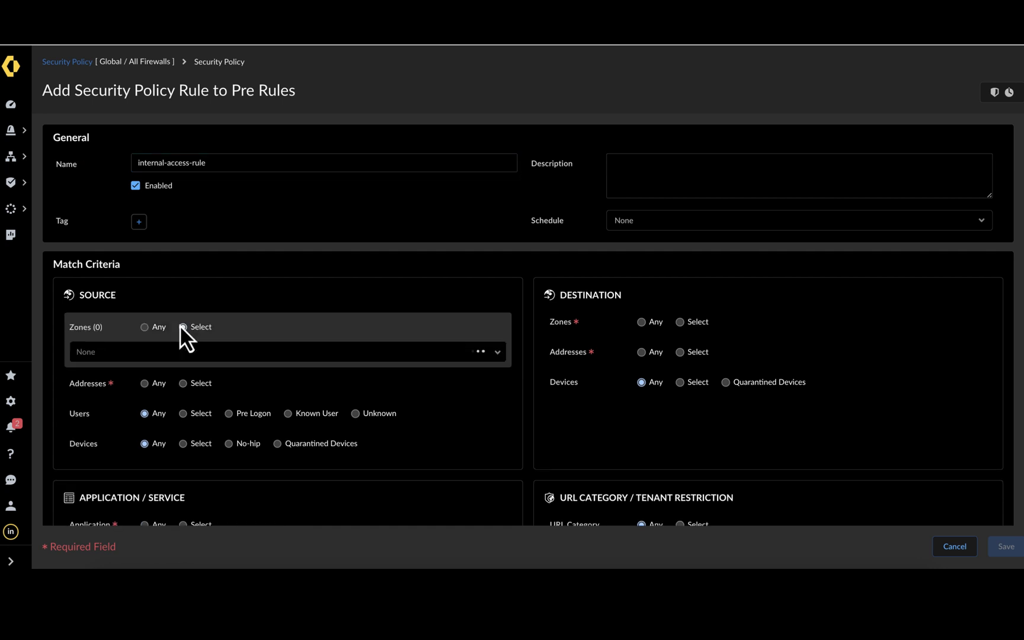
{"action": "left_click", "coordinate": [109, 357]}
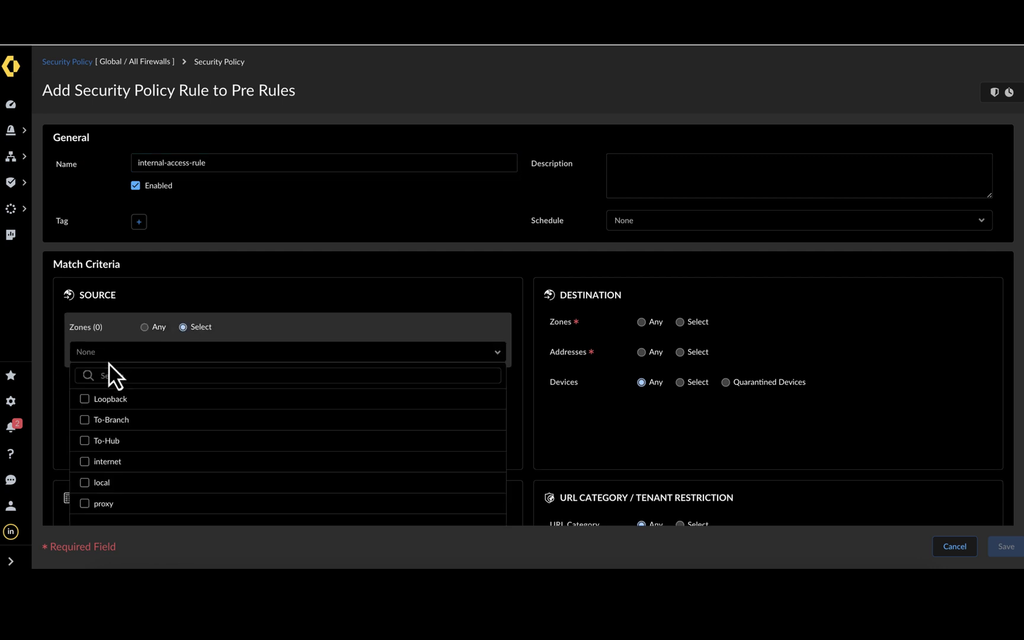
{"action": "left_click", "coordinate": [84, 482]}
Browse the address, external dynamic list and region options for the rule's source, and enter 20.1.0.0/8 as its source address.
{"action": "left_click", "coordinate": [182, 388]}
{"action": "left_click", "coordinate": [269, 420]}
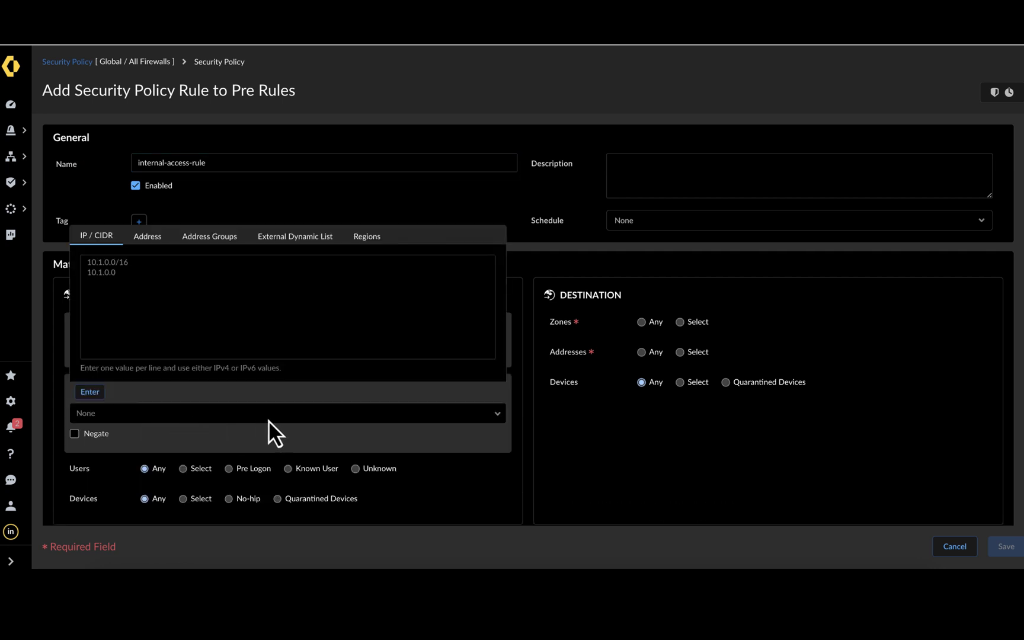
{"action": "left_click", "coordinate": [143, 238]}
{"action": "left_click", "coordinate": [214, 166]}
{"action": "left_click", "coordinate": [283, 169]}
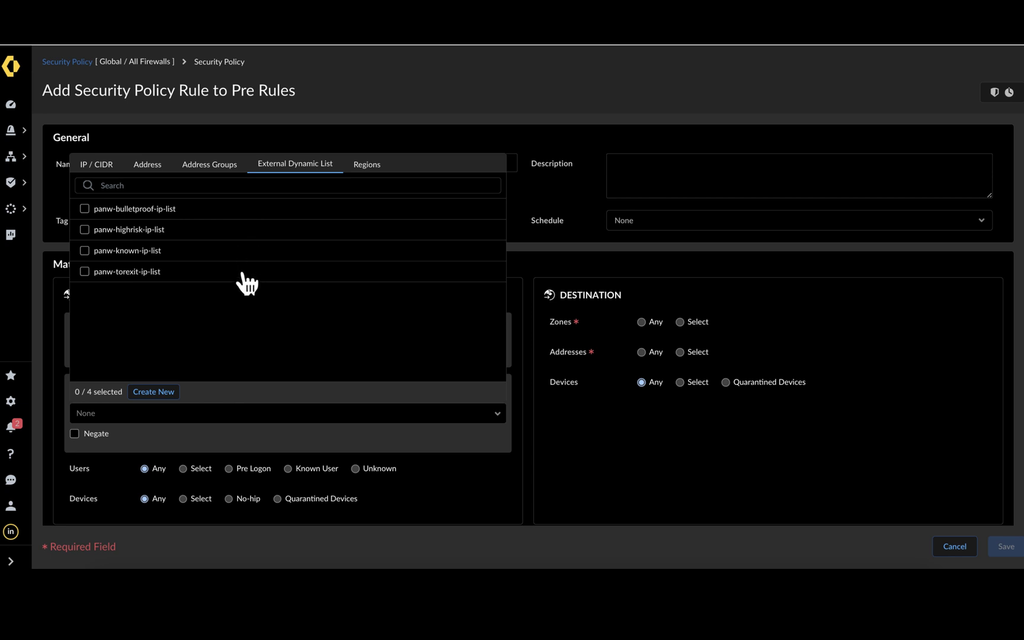
{"action": "left_click", "coordinate": [372, 169]}
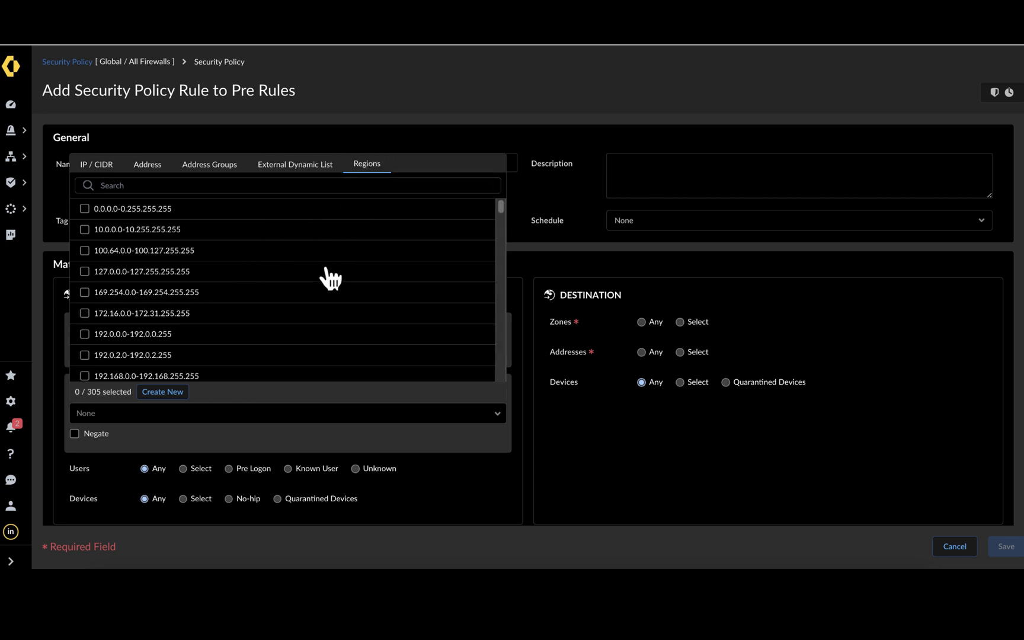
{"action": "scroll", "coordinate": [334, 307], "scroll_direction": "down", "scroll_amount": 5}
{"action": "scroll", "coordinate": [333, 306], "scroll_direction": "down", "scroll_amount": 5}
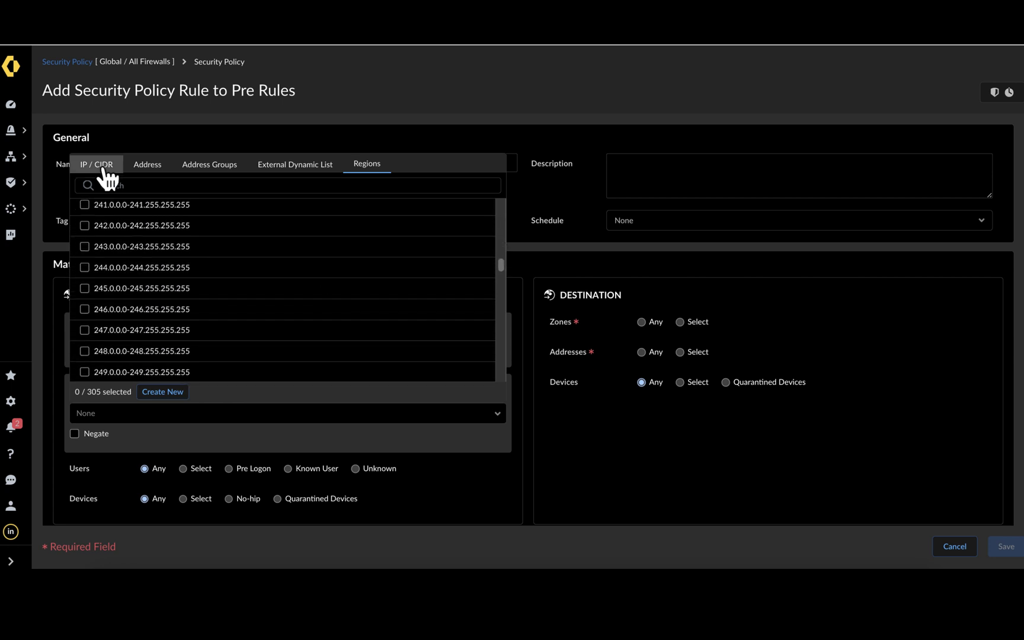
{"action": "left_click", "coordinate": [102, 168]}
{"action": "left_click", "coordinate": [99, 268]}
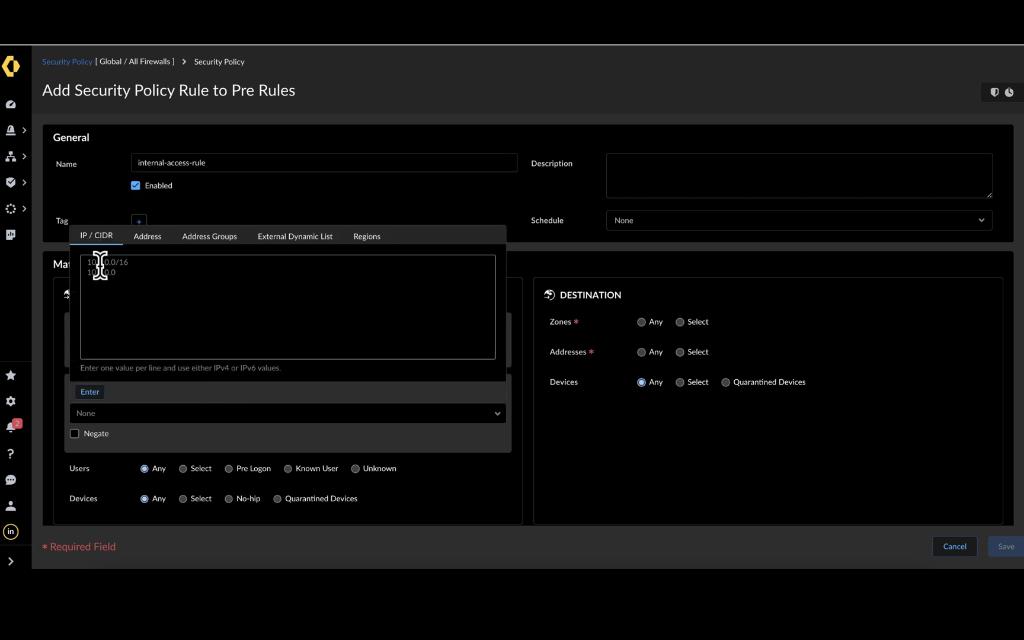
{"action": "type", "text": "20.1.0.0/8"}
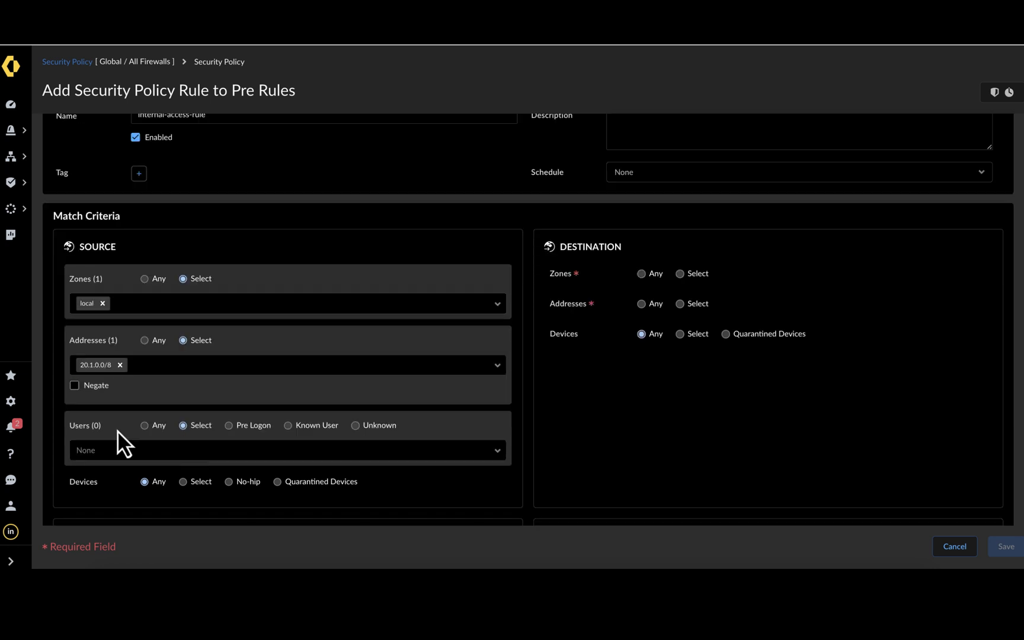
Limit the rule's source to the listed user and the Eng-servers device profile.
{"action": "left_click", "coordinate": [179, 451]}
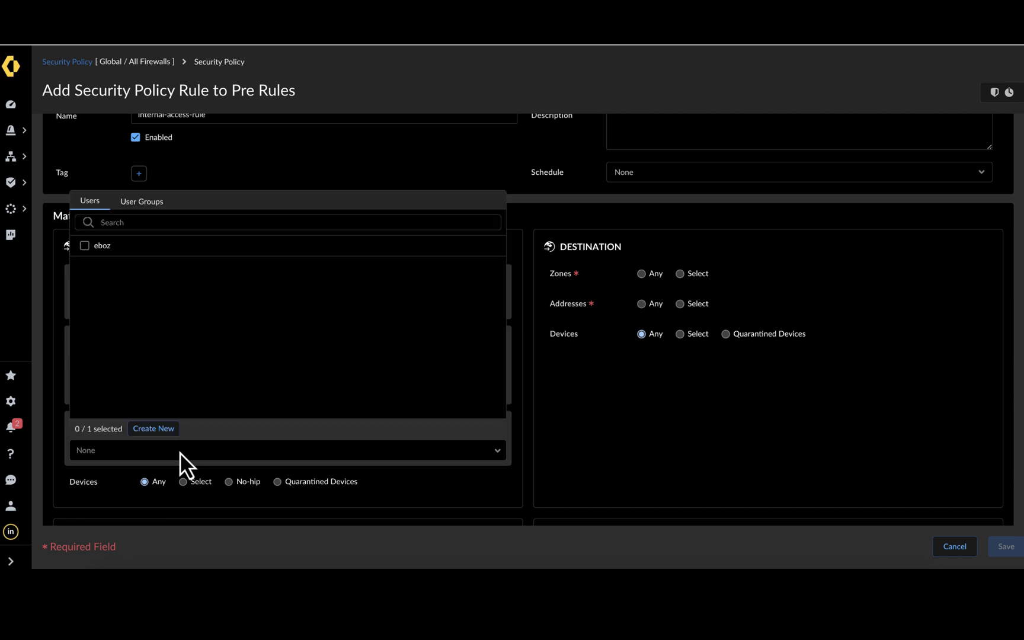
{"action": "left_click", "coordinate": [84, 246]}
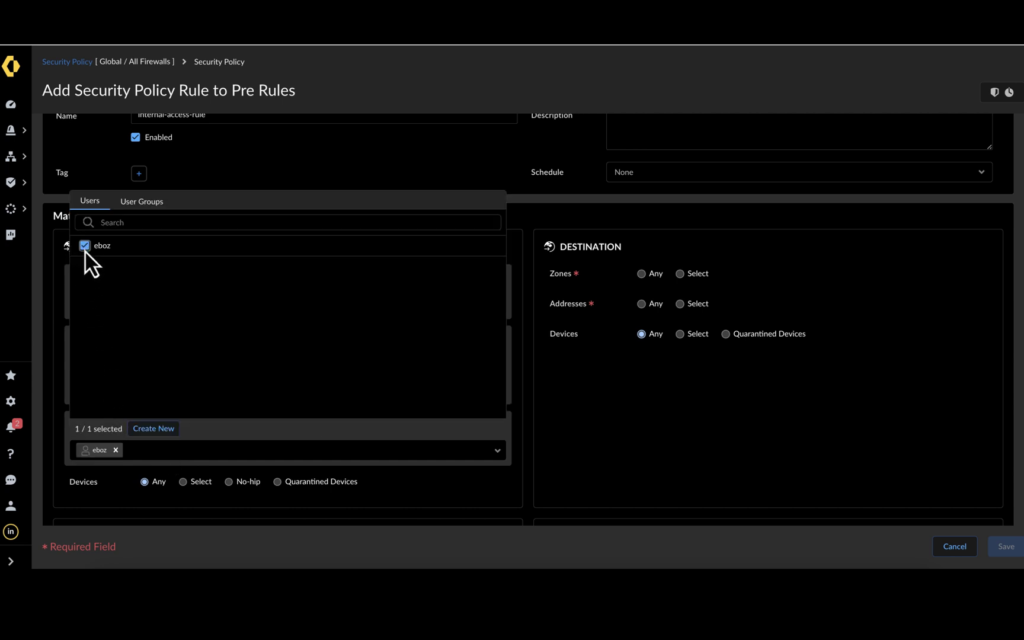
{"action": "left_click", "coordinate": [51, 438]}
{"action": "left_click", "coordinate": [183, 481]}
{"action": "left_click", "coordinate": [195, 501]}
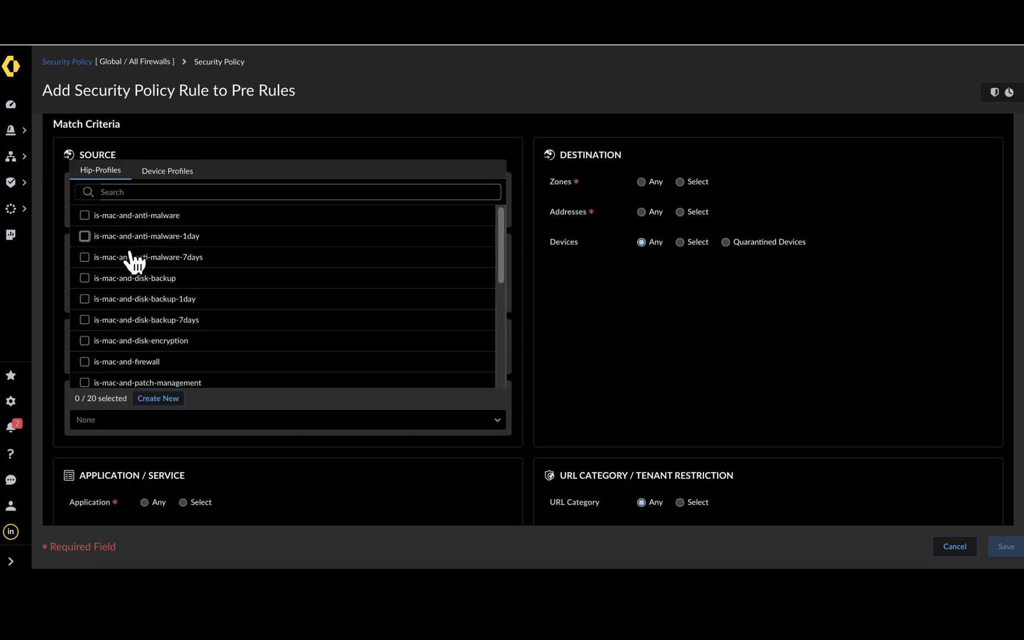
{"action": "left_click", "coordinate": [180, 176]}
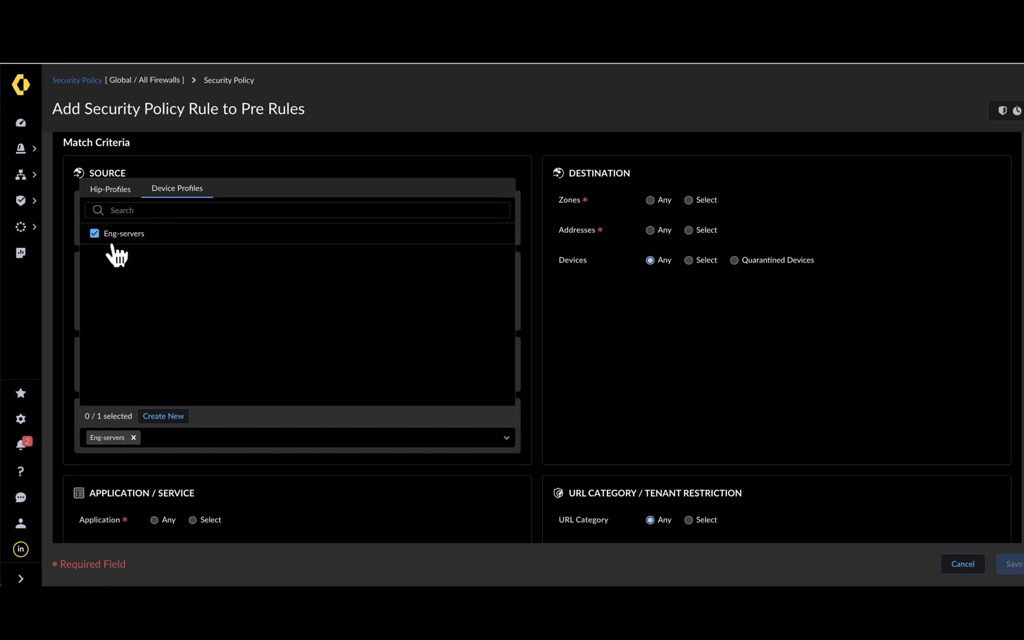
{"action": "left_click", "coordinate": [309, 339]}
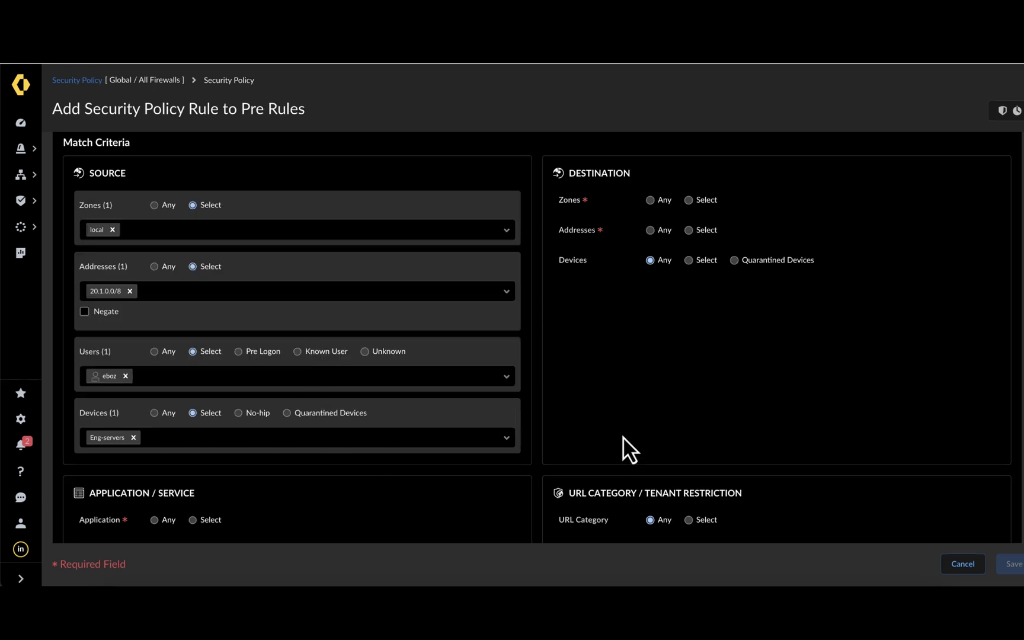
Switch the rule's destination zones to a specific selection and open the zone choices.
{"action": "left_click", "coordinate": [688, 204]}
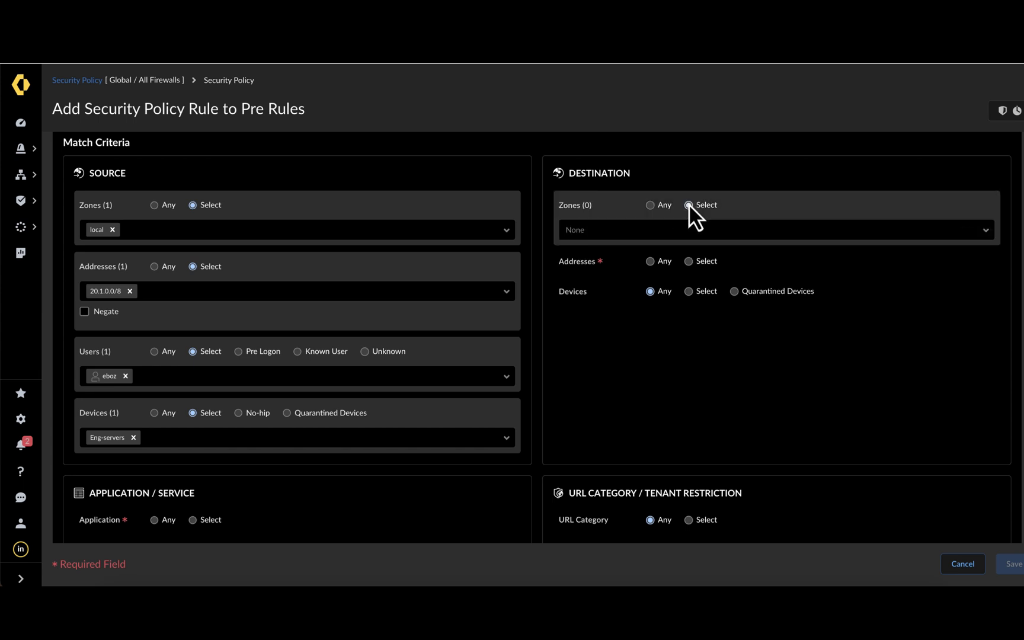
{"action": "left_click", "coordinate": [712, 234]}
{"action": "scroll", "coordinate": [585, 474], "scroll_direction": "down", "scroll_amount": 3}
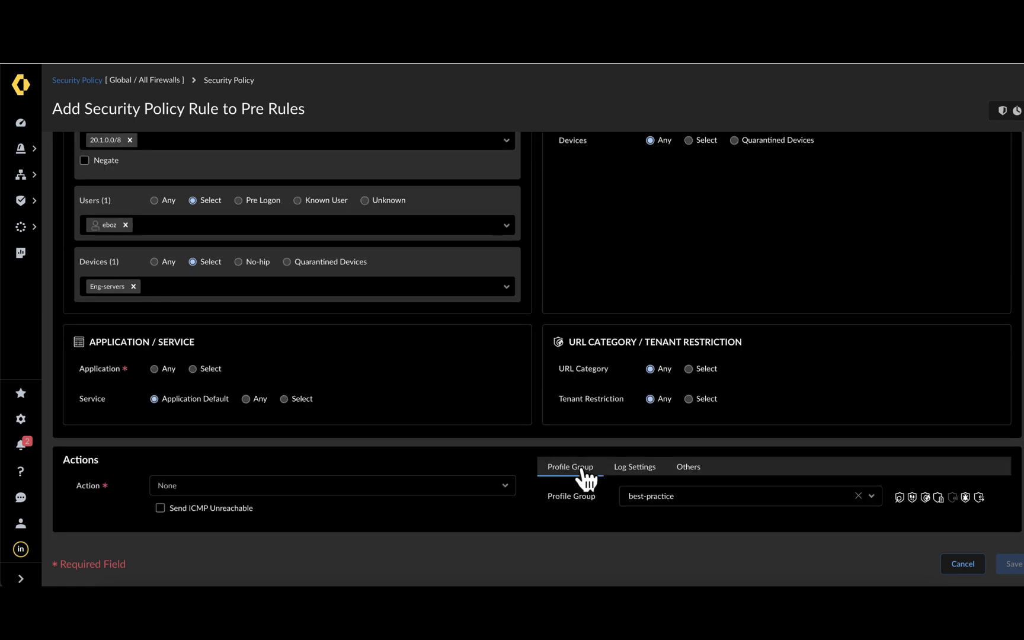
Find web-browsing among the applications and set it as the rule's matched application.
{"action": "left_click", "coordinate": [193, 369]}
{"action": "left_click", "coordinate": [211, 400]}
{"action": "type", "text": "web"}
{"action": "left_click", "coordinate": [93, 195]}
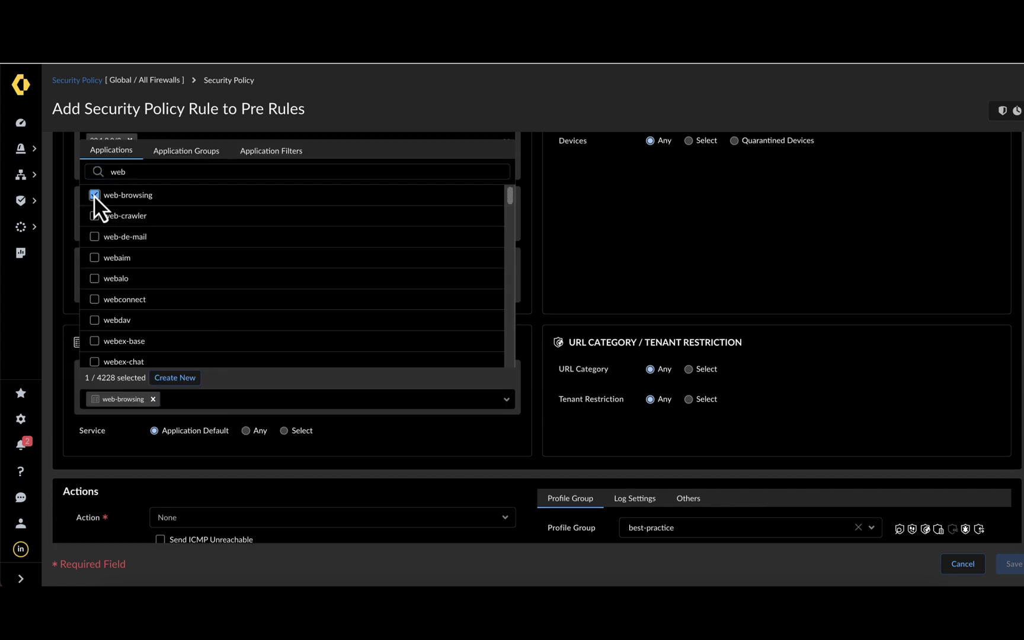
{"action": "left_click", "coordinate": [57, 337]}
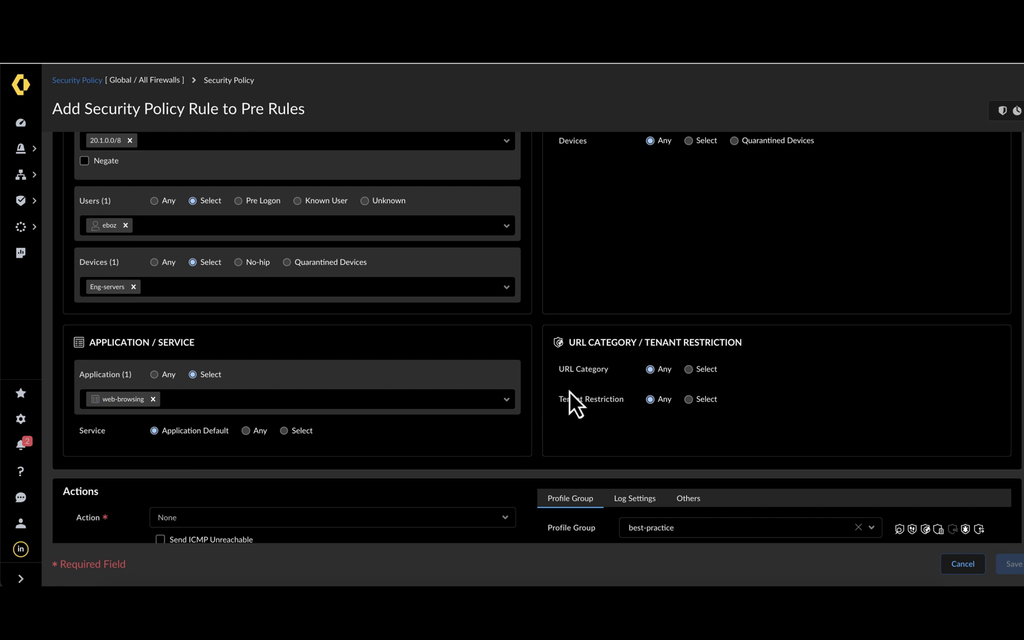
Switch the rule's URL category match to a specific selection and try out the abortion and abused-drugs categories.
{"action": "left_click", "coordinate": [689, 370]}
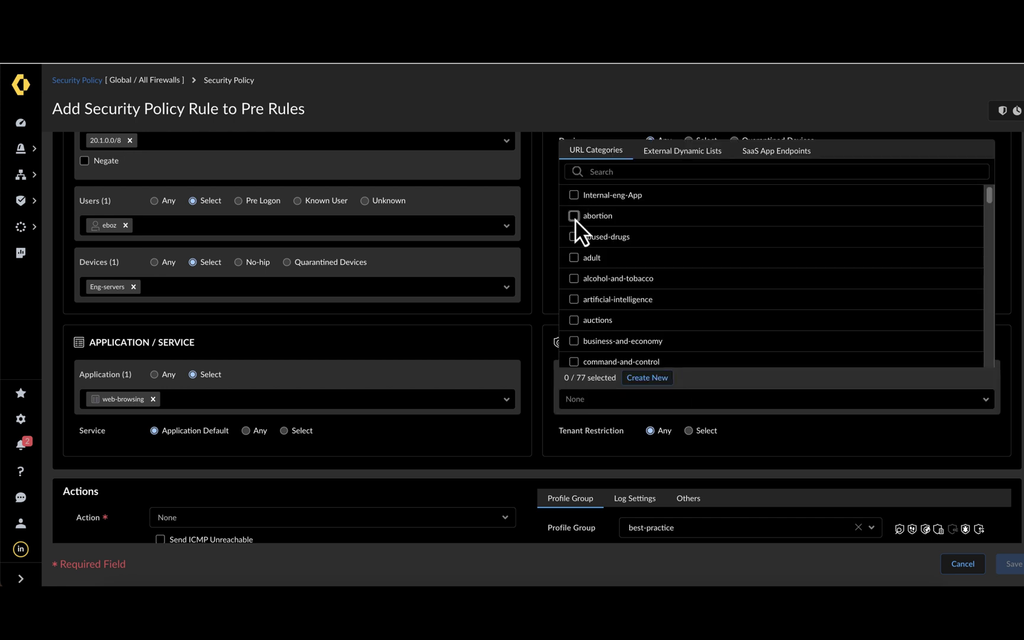
{"action": "left_click", "coordinate": [573, 216]}
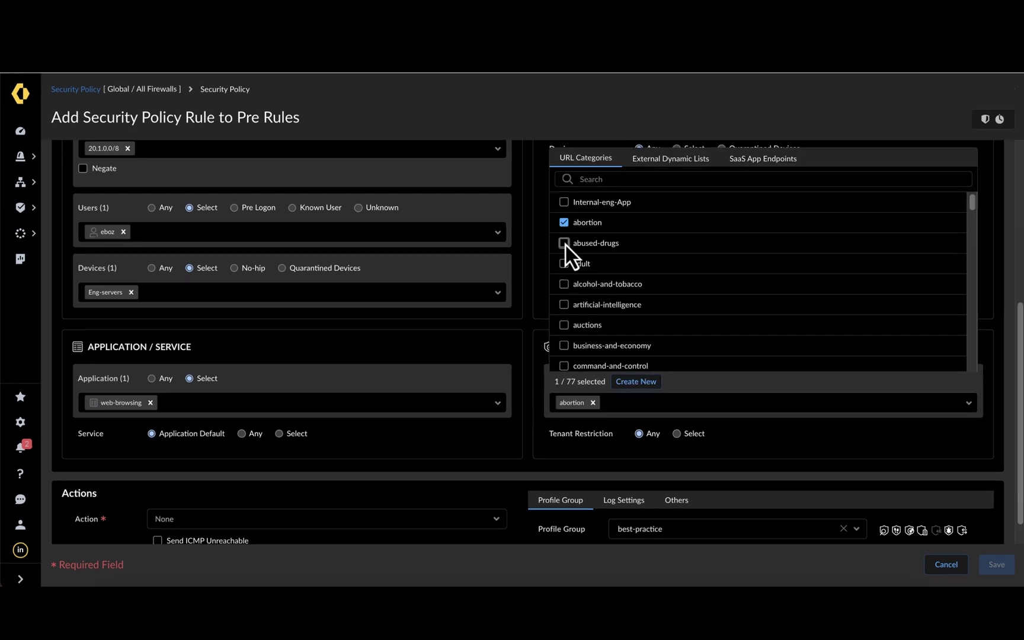
{"action": "left_click", "coordinate": [565, 243]}
Set the rule's action to Allow and its profile group to custom-internal-PG.
{"action": "left_click", "coordinate": [327, 519]}
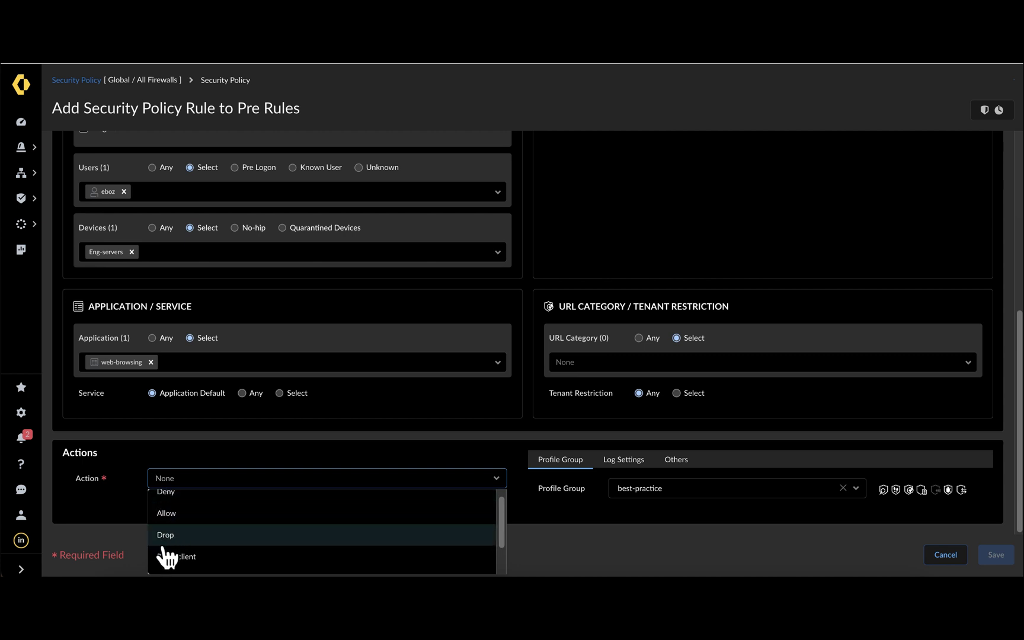
{"action": "left_click", "coordinate": [201, 523]}
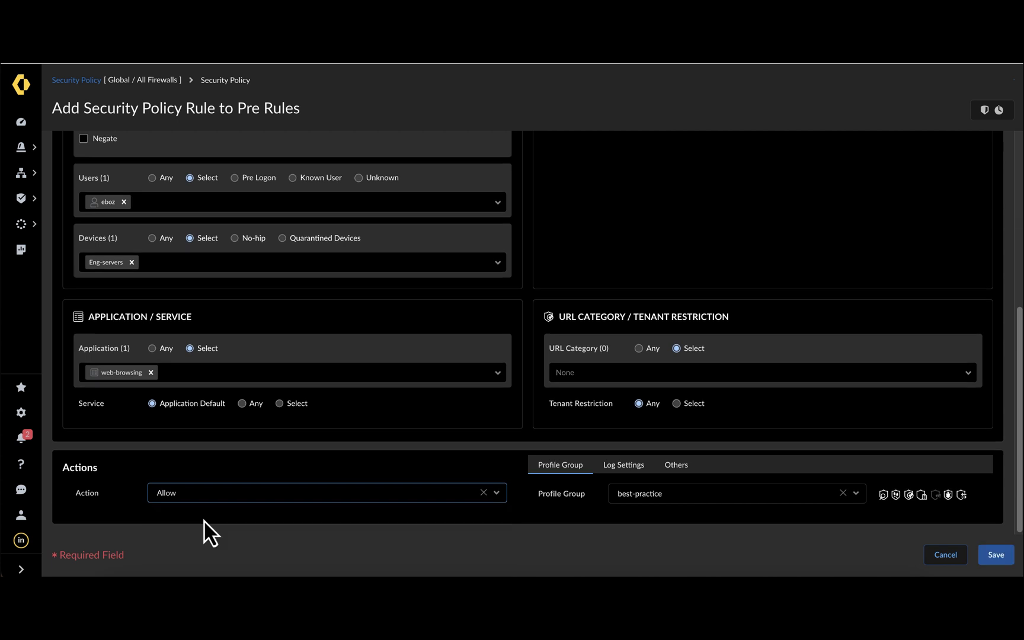
{"action": "left_click", "coordinate": [857, 495]}
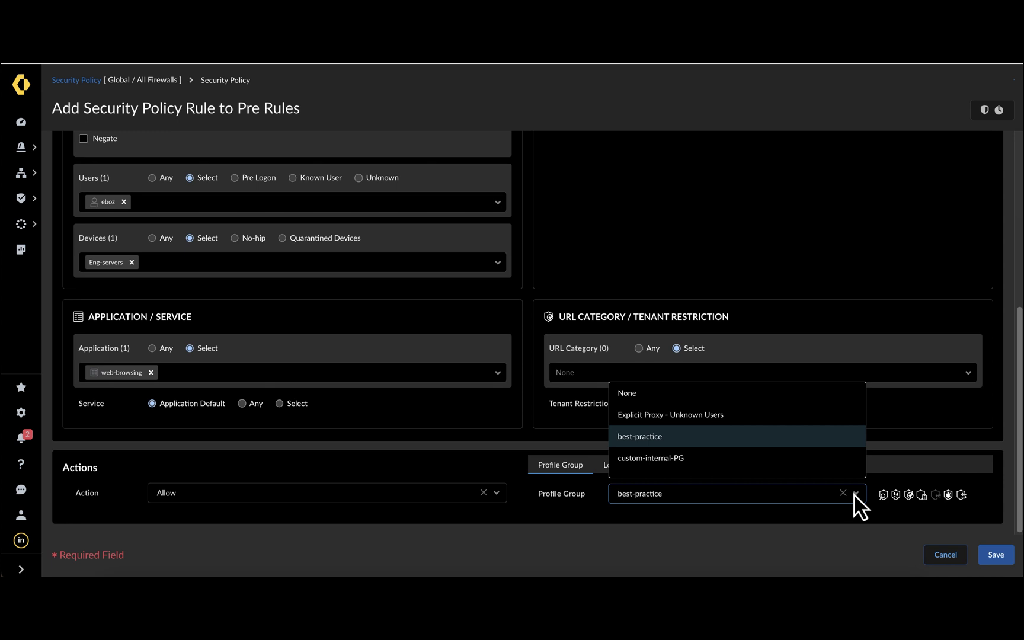
{"action": "left_click", "coordinate": [649, 467]}
Check the rule's log settings, save the rule and open the configuration push options.
{"action": "left_click", "coordinate": [623, 464]}
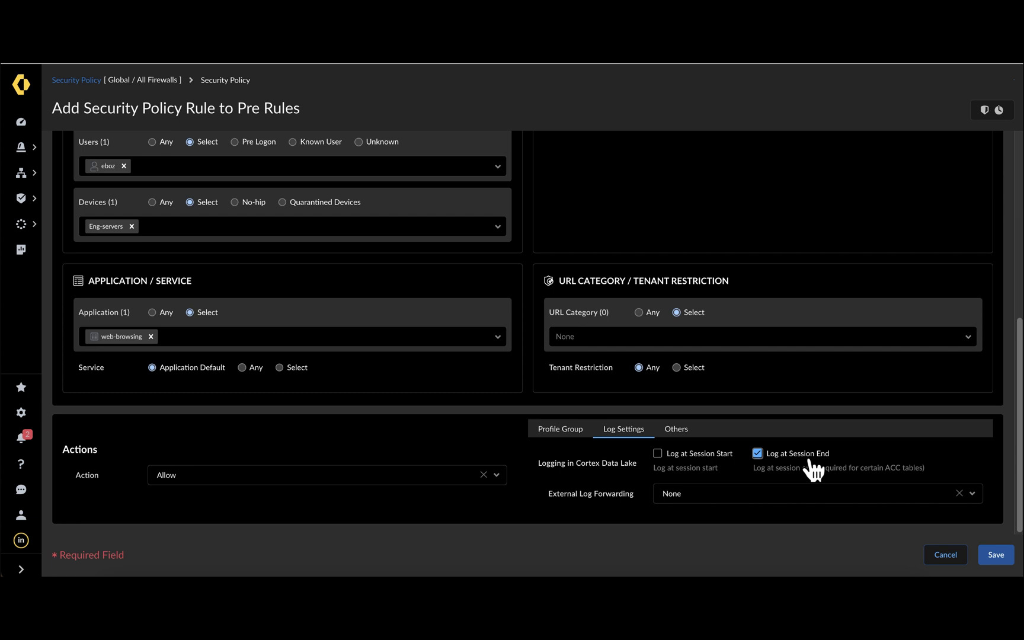
{"action": "left_click", "coordinate": [997, 559]}
{"action": "left_click", "coordinate": [993, 104]}
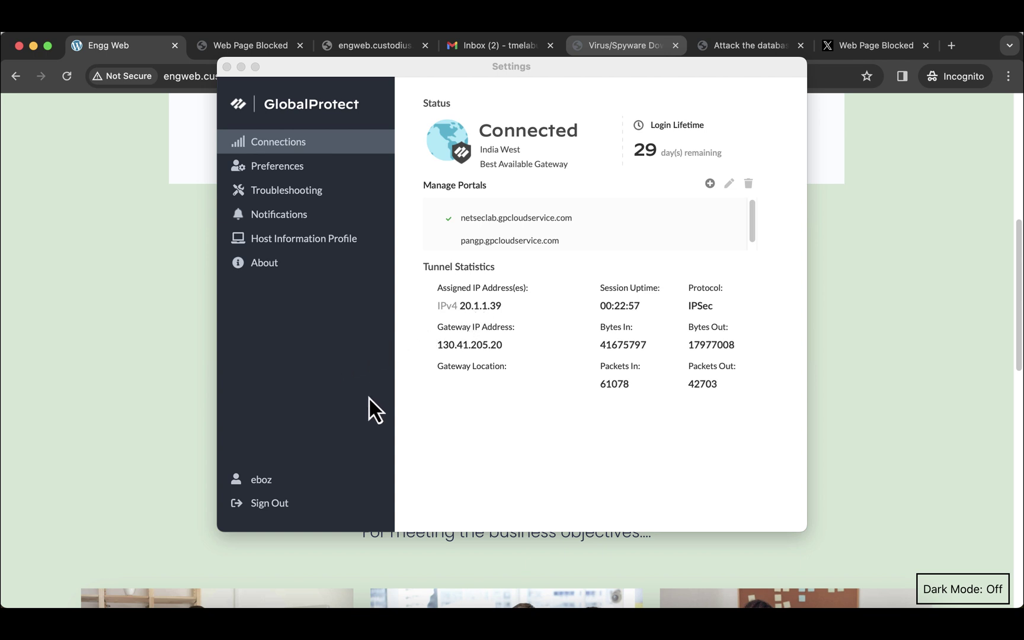
Switch to the browser and test the policy on engweb.custodius.co, finweb.custodius.co and the X page.
{"action": "left_click", "coordinate": [140, 344]}
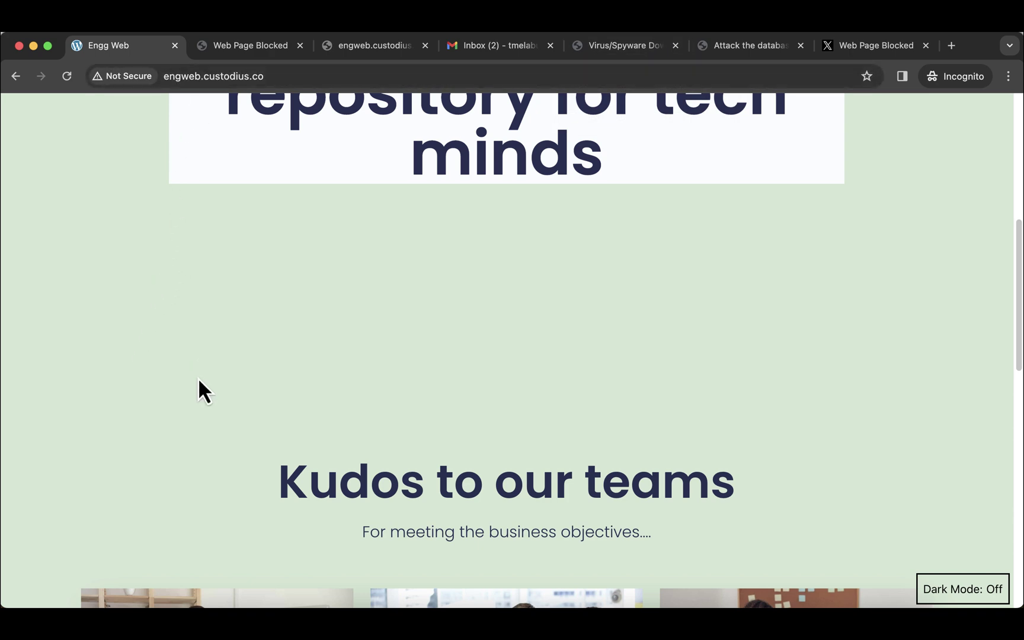
{"action": "scroll", "coordinate": [197, 379], "scroll_direction": "down", "scroll_amount": 4}
{"action": "scroll", "coordinate": [198, 379], "scroll_direction": "up", "scroll_amount": 10}
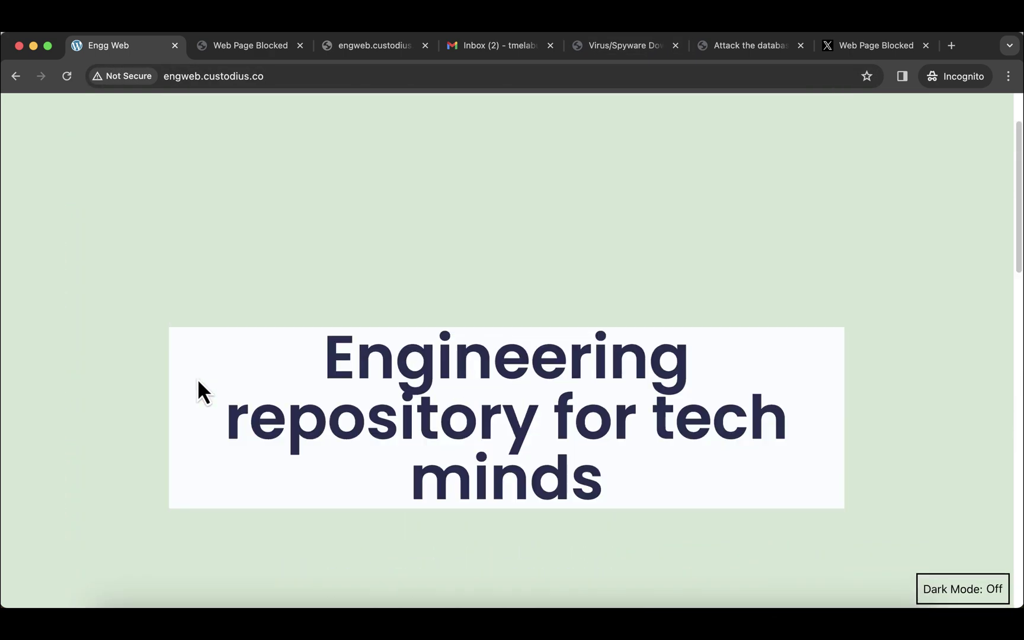
{"action": "key", "text": "ctrl+Tab"}
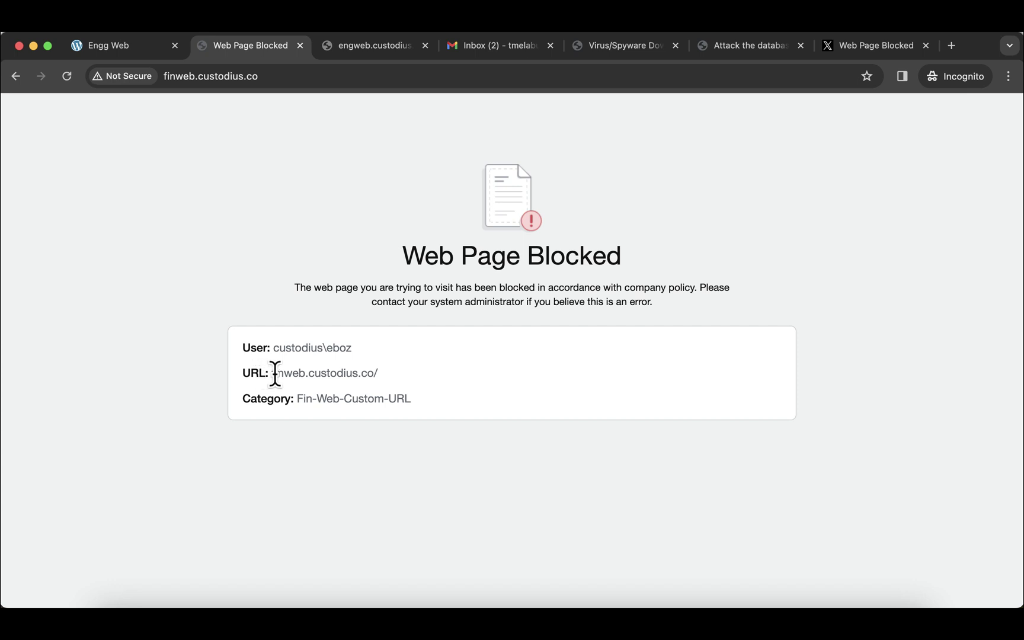
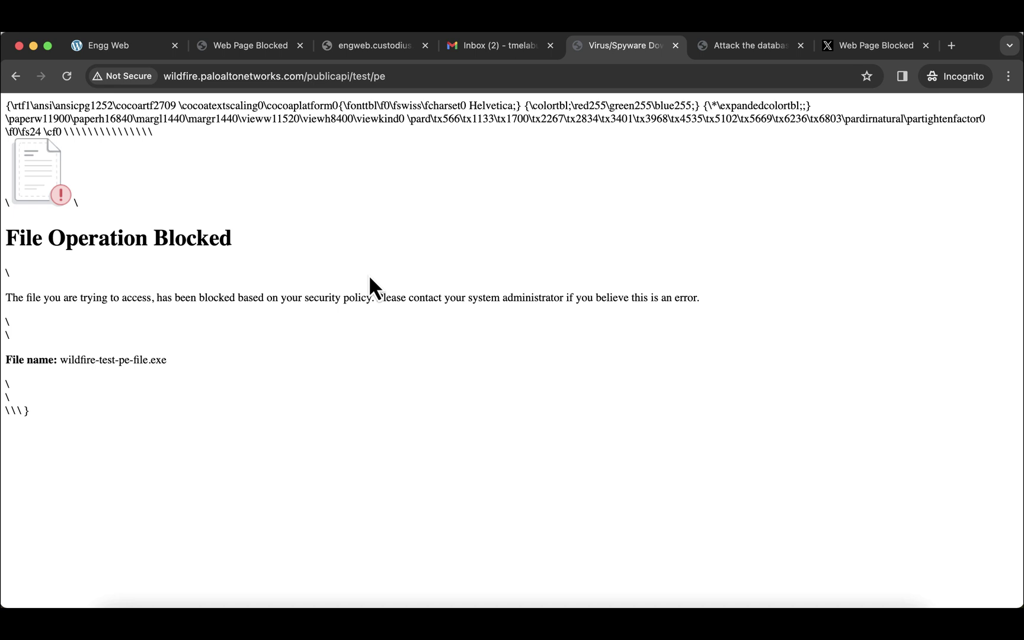
{"action": "left_click", "coordinate": [867, 46]}
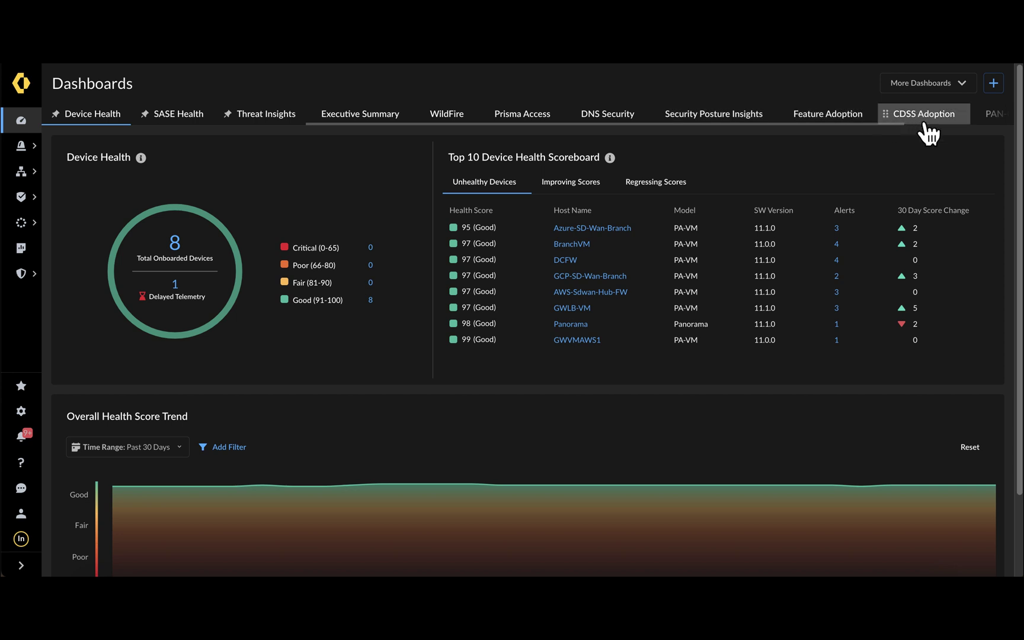
Look through the list of additional dashboards, then review the Executive Summary and Feature Adoption dashboards.
{"action": "left_click", "coordinate": [963, 89]}
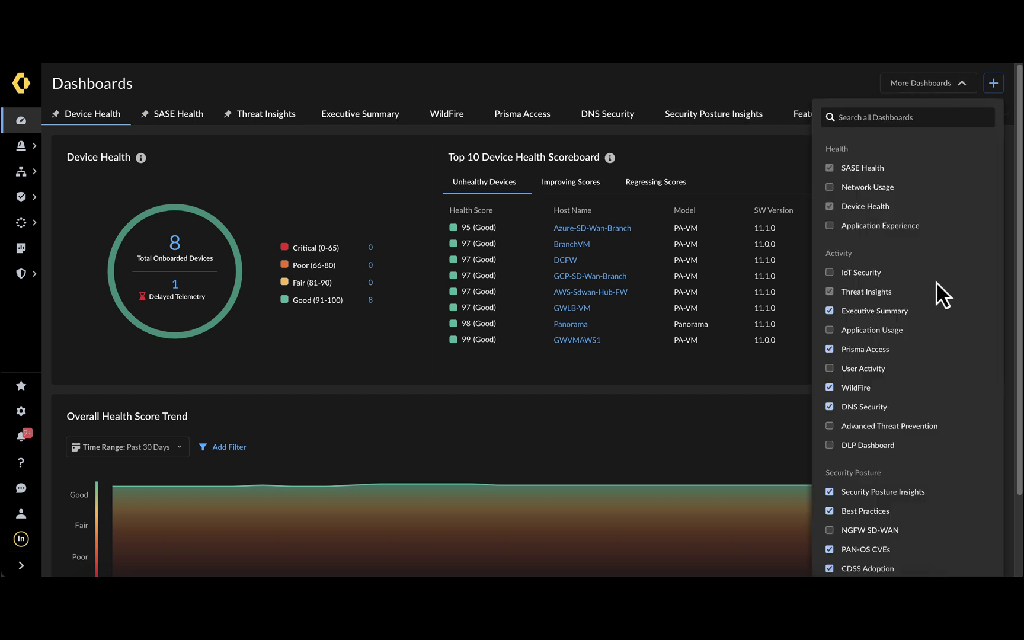
{"action": "left_click", "coordinate": [777, 197]}
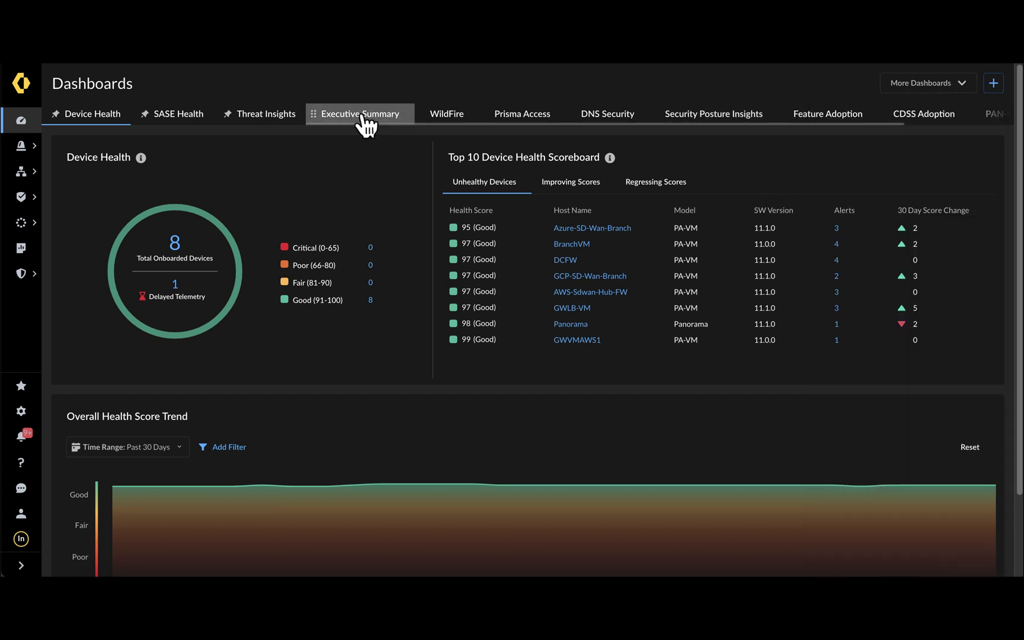
{"action": "left_click", "coordinate": [364, 117]}
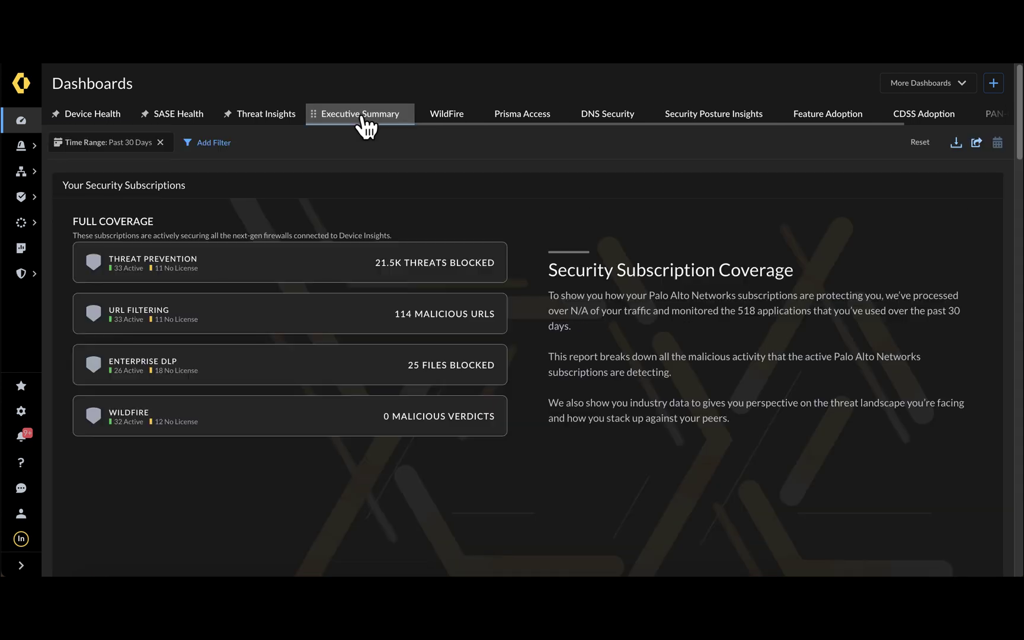
{"action": "left_click", "coordinate": [805, 122]}
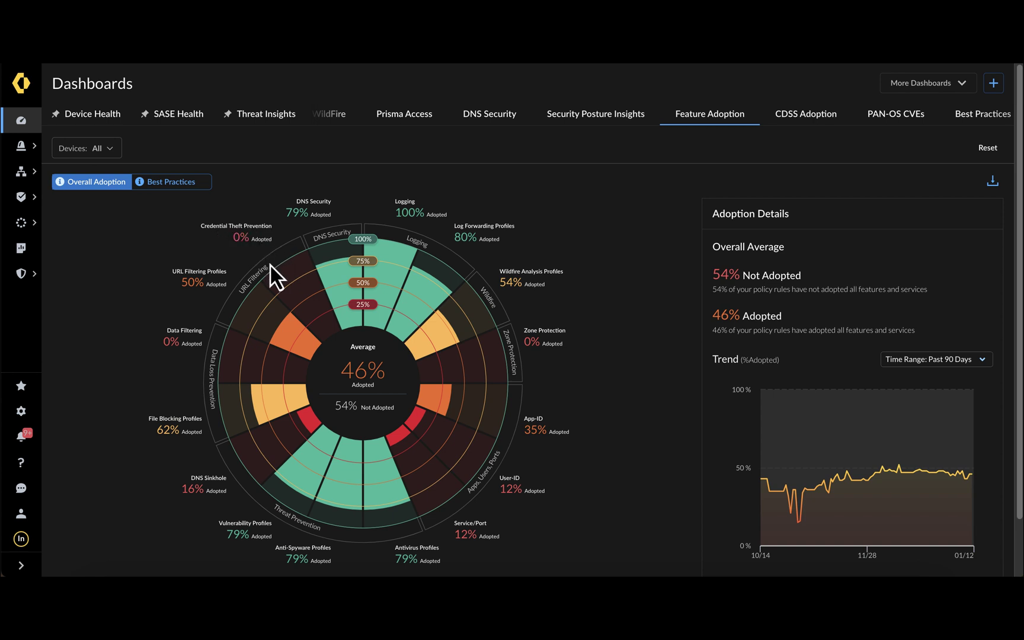
Open the Best Practices dashboard for the GWLB-VM device and review its security rules that failed checks.
{"action": "left_click", "coordinate": [998, 116]}
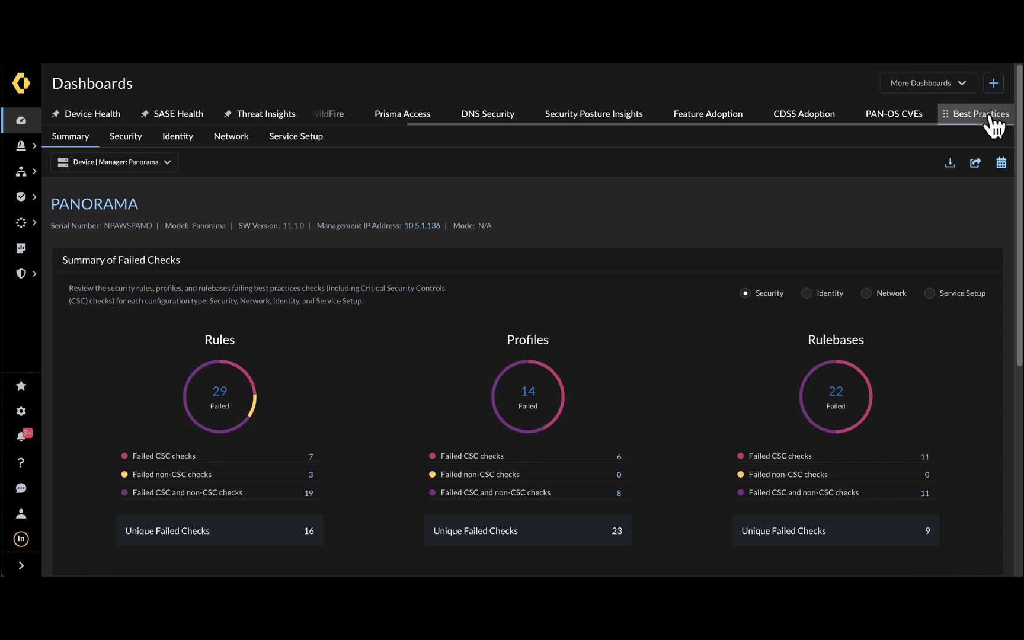
{"action": "left_click", "coordinate": [150, 168]}
{"action": "left_click", "coordinate": [98, 291]}
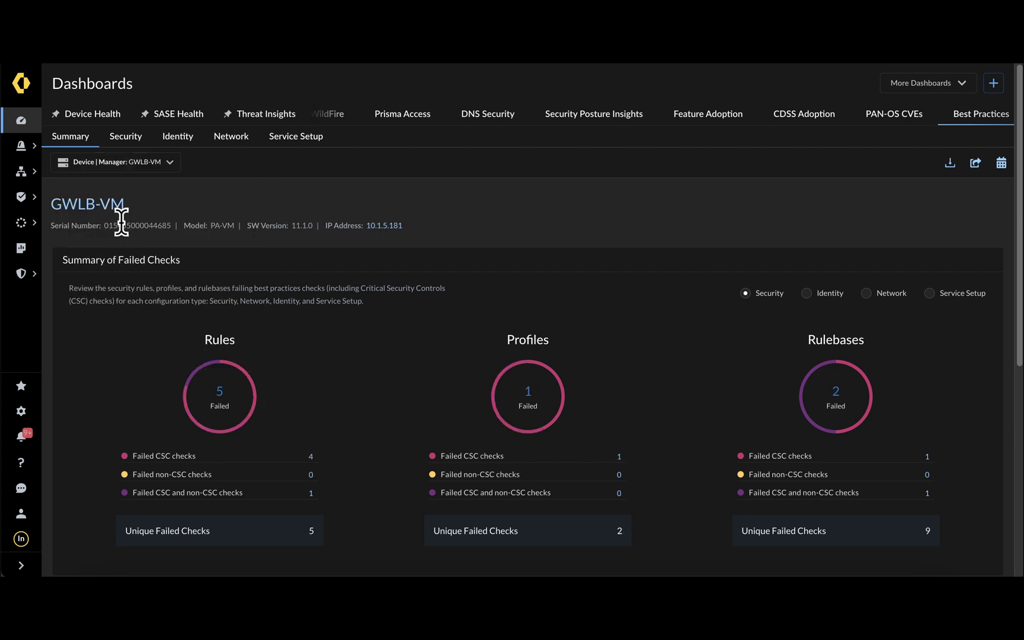
{"action": "left_click", "coordinate": [127, 138]}
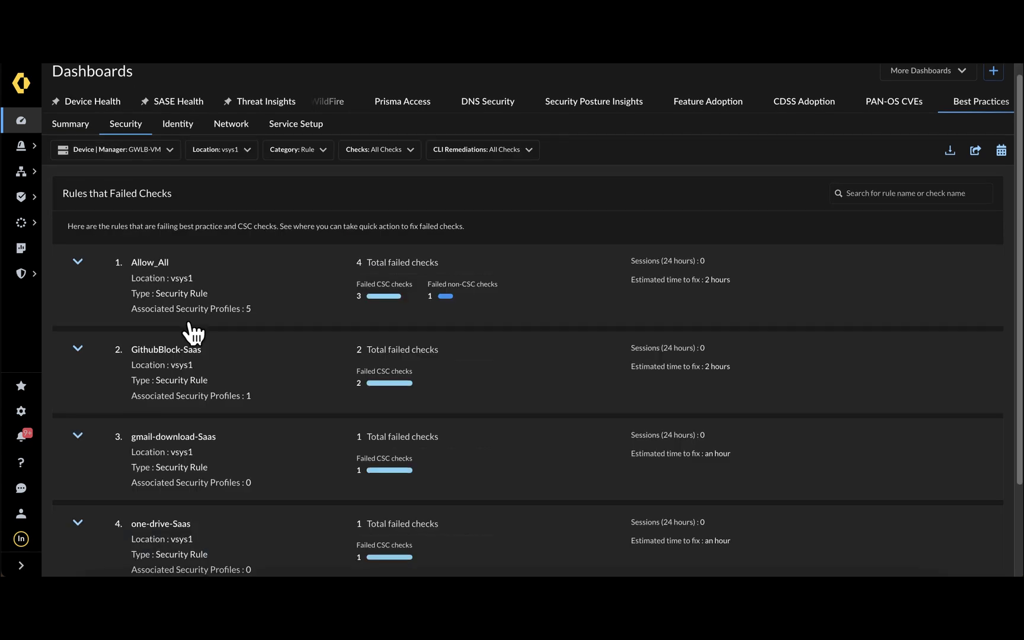
{"action": "scroll", "coordinate": [193, 333], "scroll_direction": "down", "scroll_amount": 2}
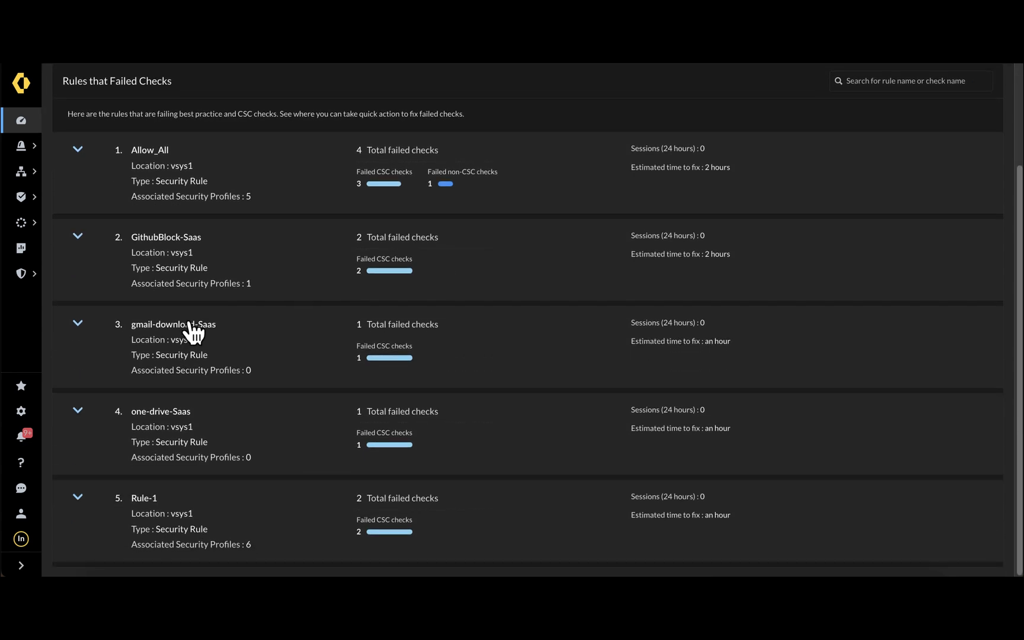
{"action": "scroll", "coordinate": [194, 334], "scroll_direction": "up", "scroll_amount": 2}
Review the top users and top rules in Threat Insights and open the CC-data.csv threat sessions.
{"action": "left_click", "coordinate": [274, 127]}
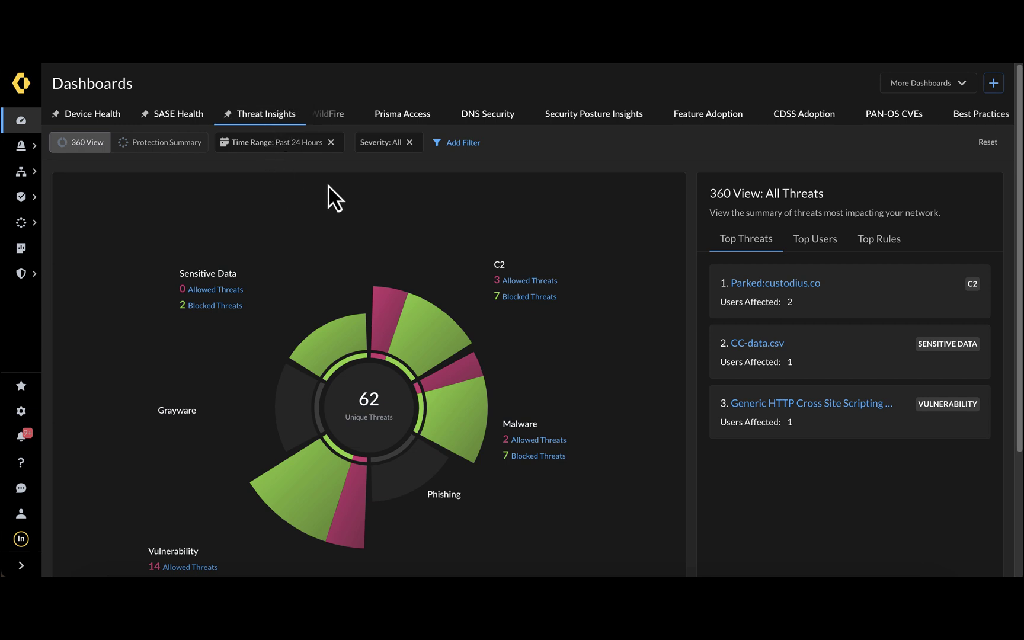
{"action": "left_click", "coordinate": [821, 243]}
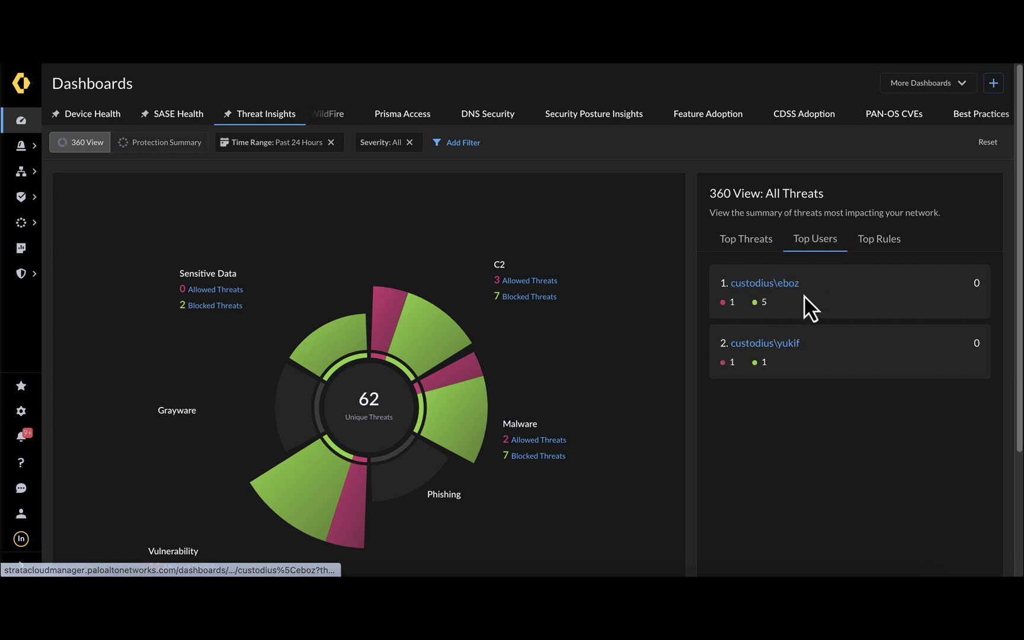
{"action": "left_click", "coordinate": [892, 242]}
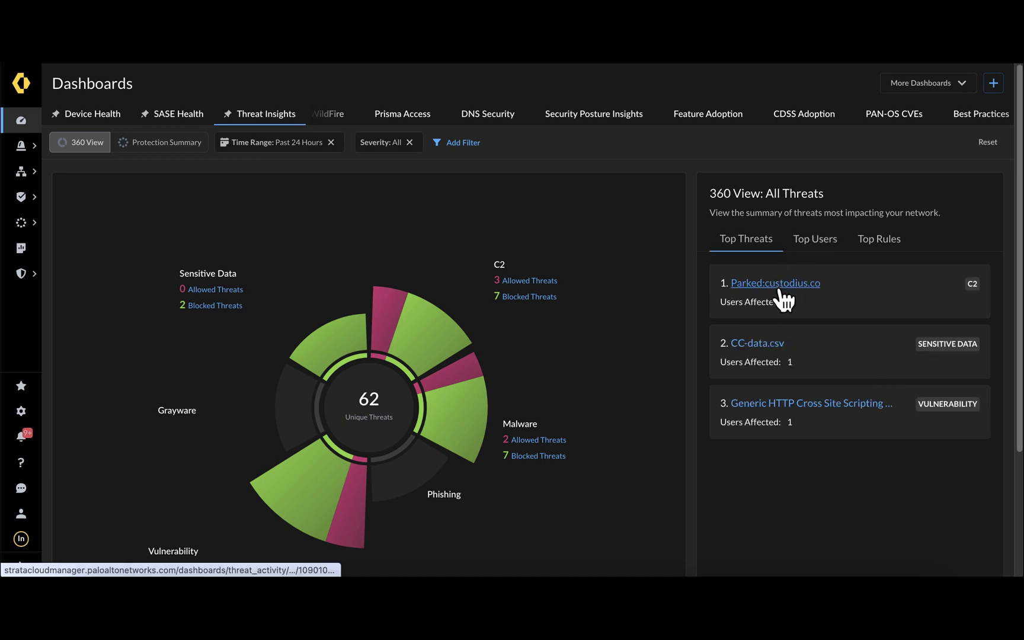
{"action": "left_click", "coordinate": [758, 346]}
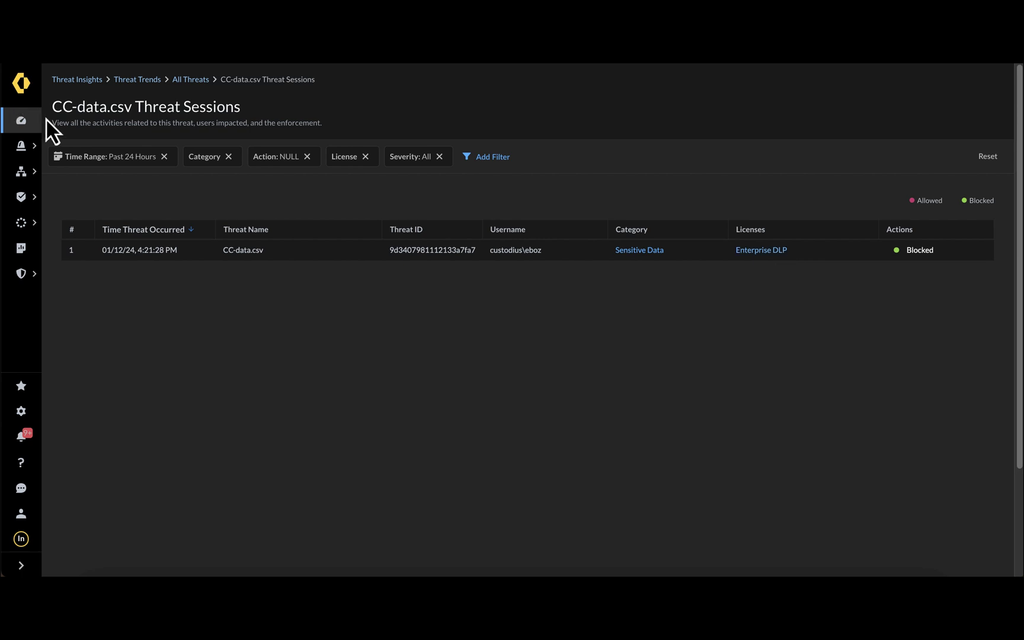
Return to the dashboards, open Security Posture Insights and drill into the group of critical devices.
{"action": "left_click", "coordinate": [32, 127]}
{"action": "left_click", "coordinate": [605, 120]}
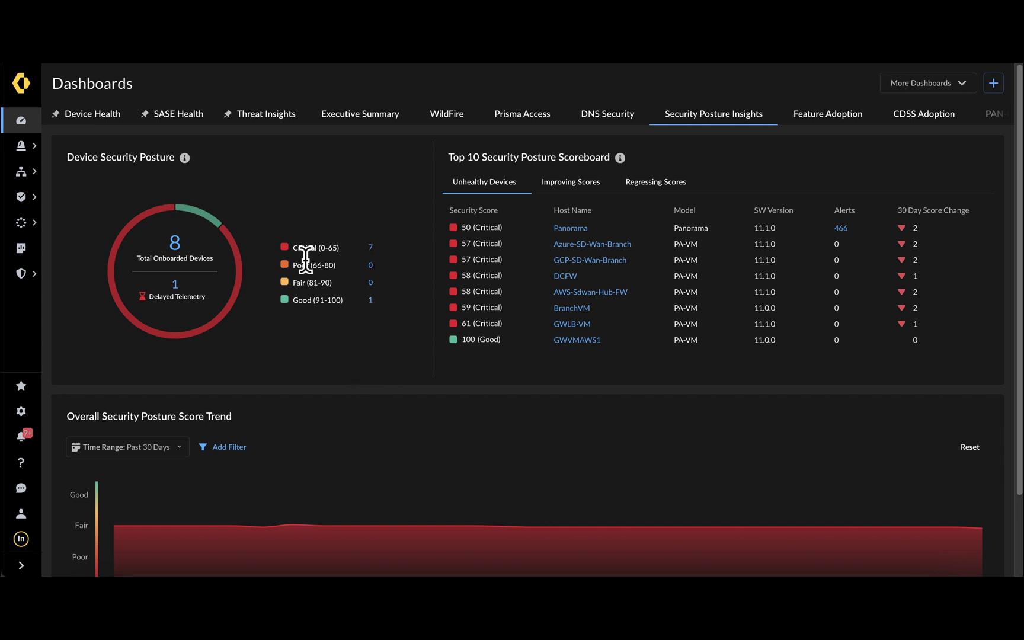
{"action": "left_click", "coordinate": [372, 249]}
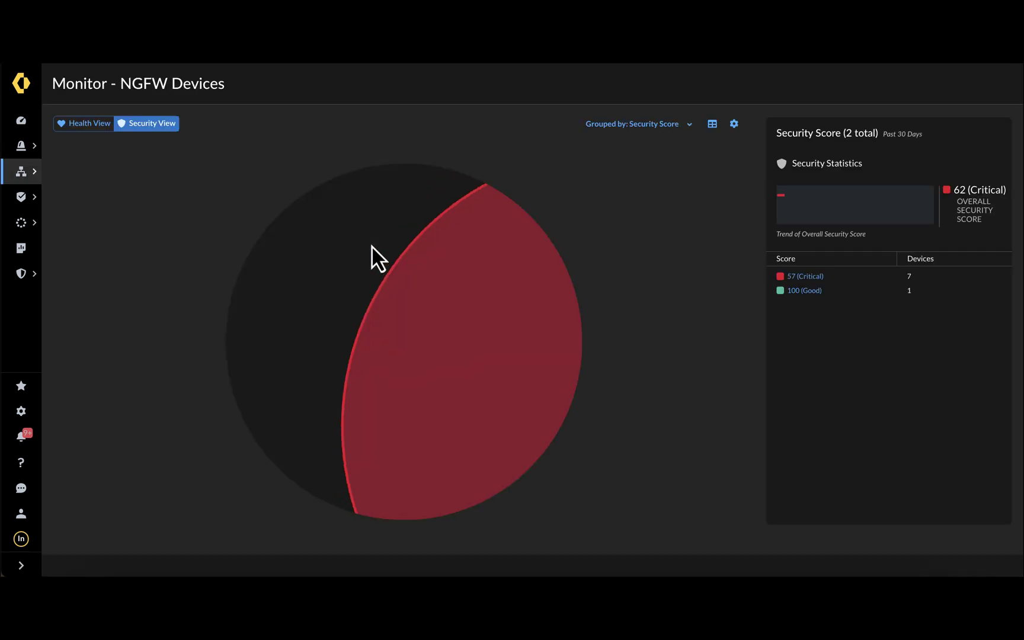
{"action": "mouse_move", "coordinate": [430, 384]}
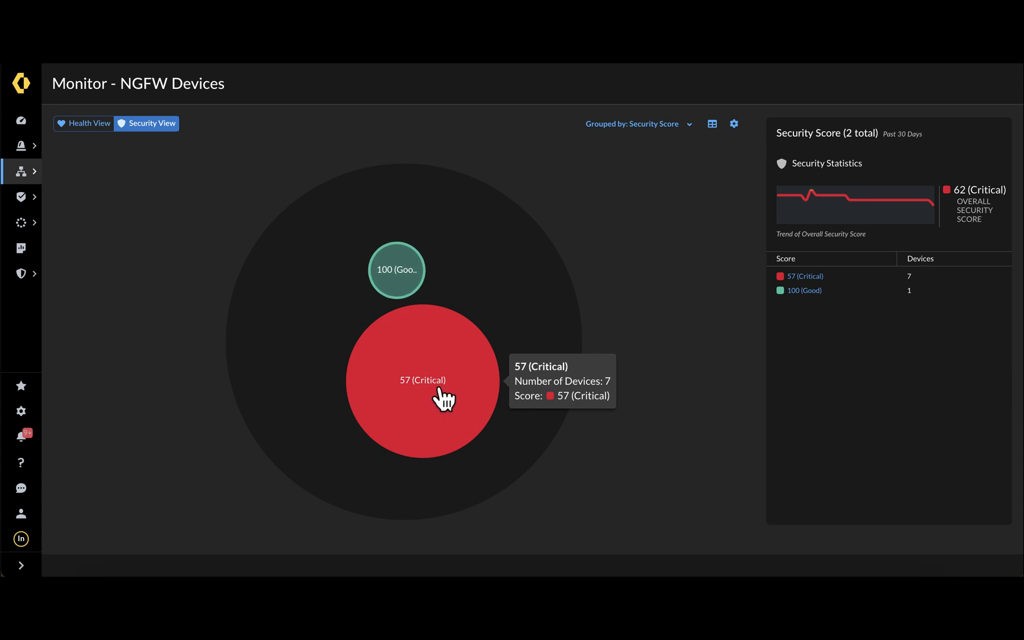
{"action": "left_click", "coordinate": [442, 394]}
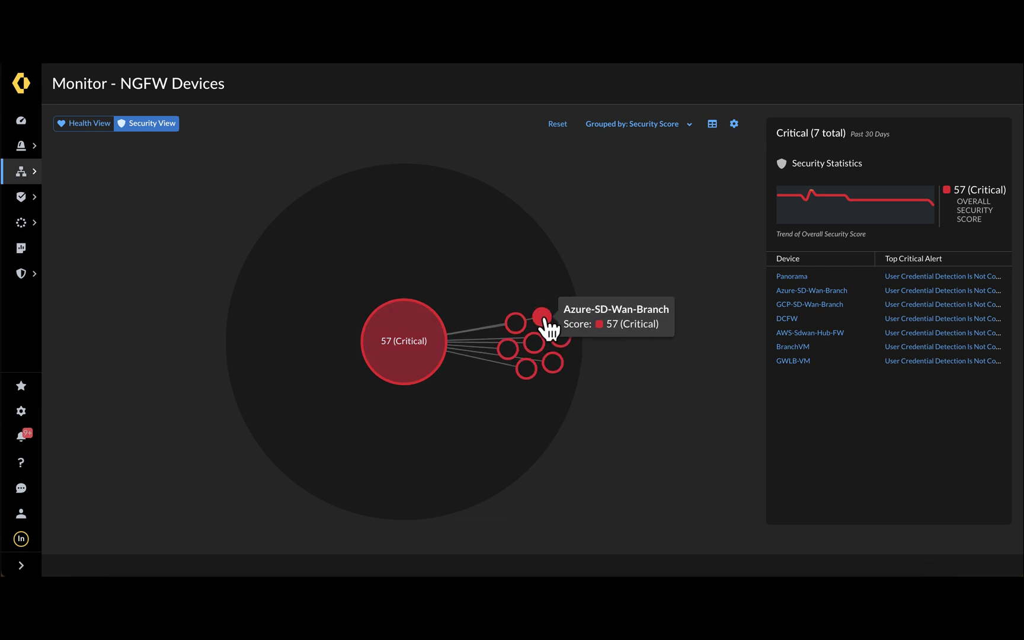
Inspect the DCFW device's security score after remediation, its top alerts and its device details.
{"action": "mouse_move", "coordinate": [560, 335]}
{"action": "left_click", "coordinate": [534, 370]}
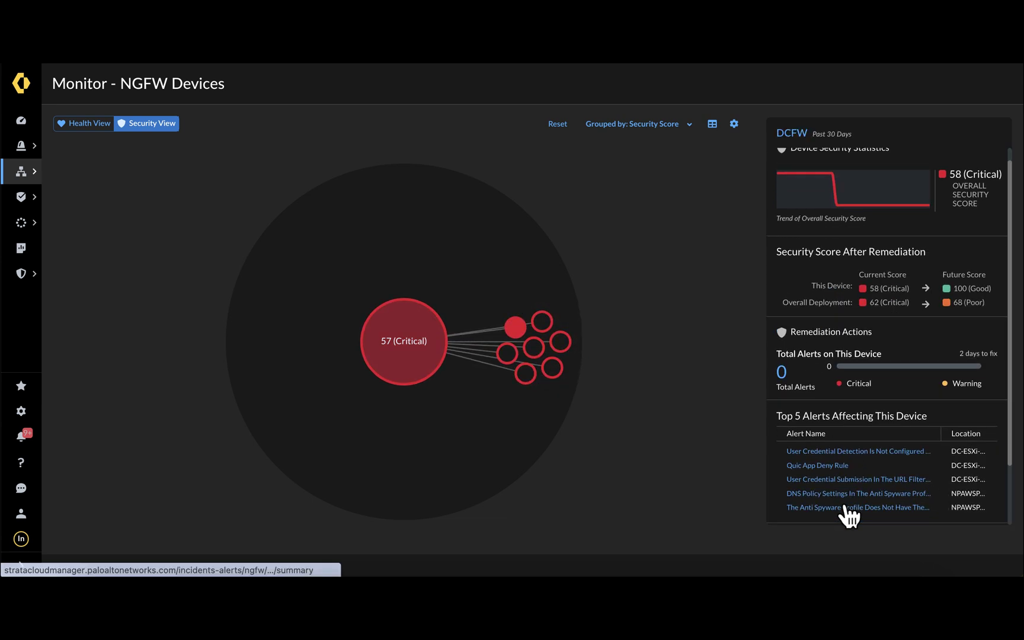
{"action": "scroll", "coordinate": [844, 498], "scroll_direction": "down", "scroll_amount": 2}
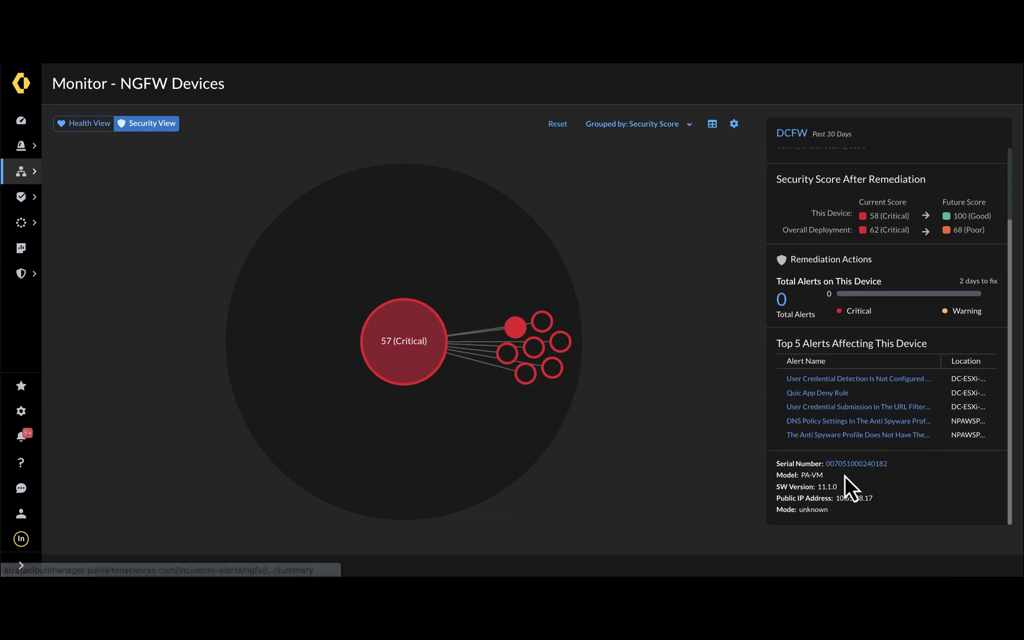
Open DCFW's User Credential Detection alert, review its details and look at the available alert actions.
{"action": "left_click", "coordinate": [864, 378]}
{"action": "scroll", "coordinate": [212, 485], "scroll_direction": "down", "scroll_amount": 2}
{"action": "scroll", "coordinate": [213, 486], "scroll_direction": "up", "scroll_amount": 2}
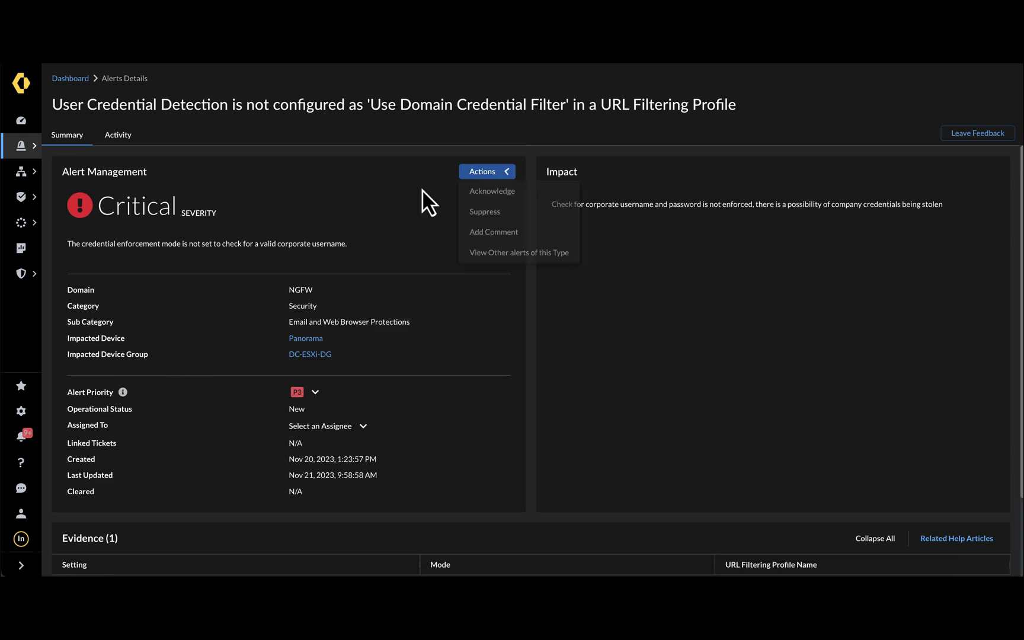
{"action": "left_click", "coordinate": [504, 172]}
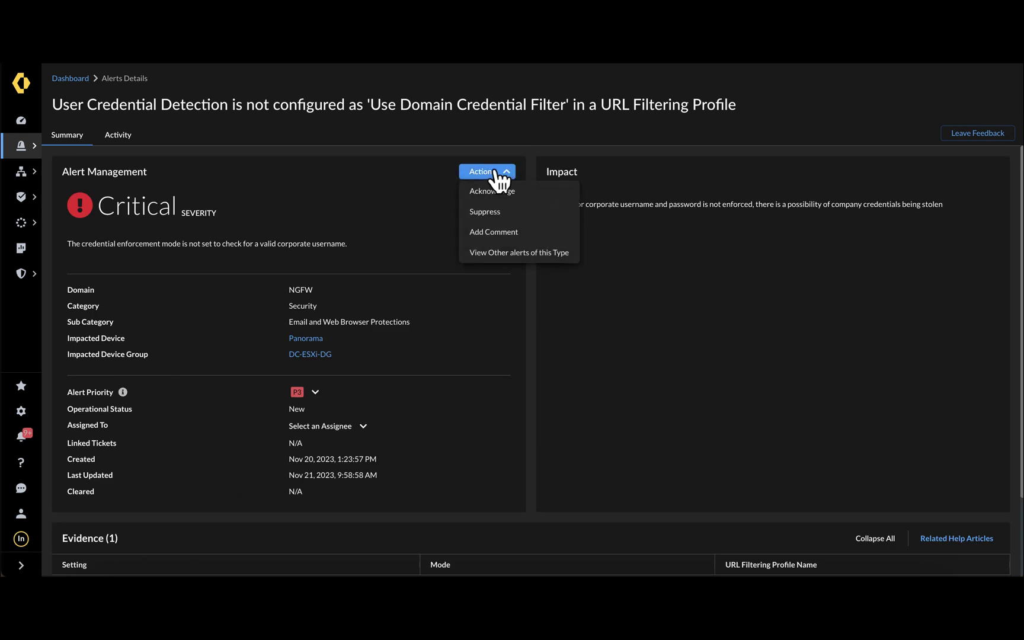
{"action": "left_click", "coordinate": [492, 214]}
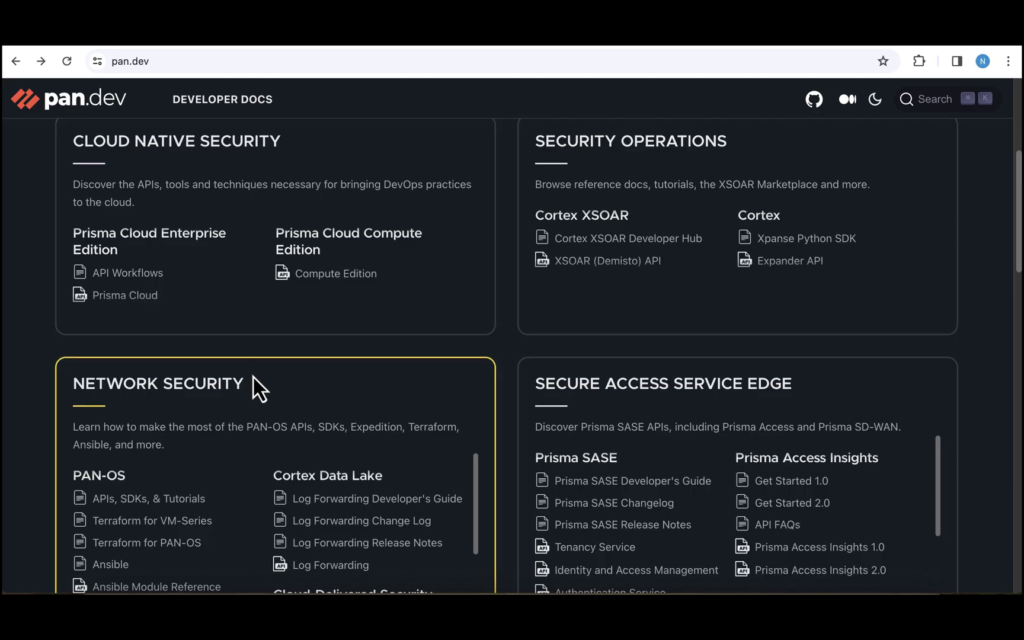
Switch to pan.dev in the browser, browse the Network Security section and open the software firewalls page.
{"action": "scroll", "coordinate": [253, 376], "scroll_direction": "down", "scroll_amount": 2}
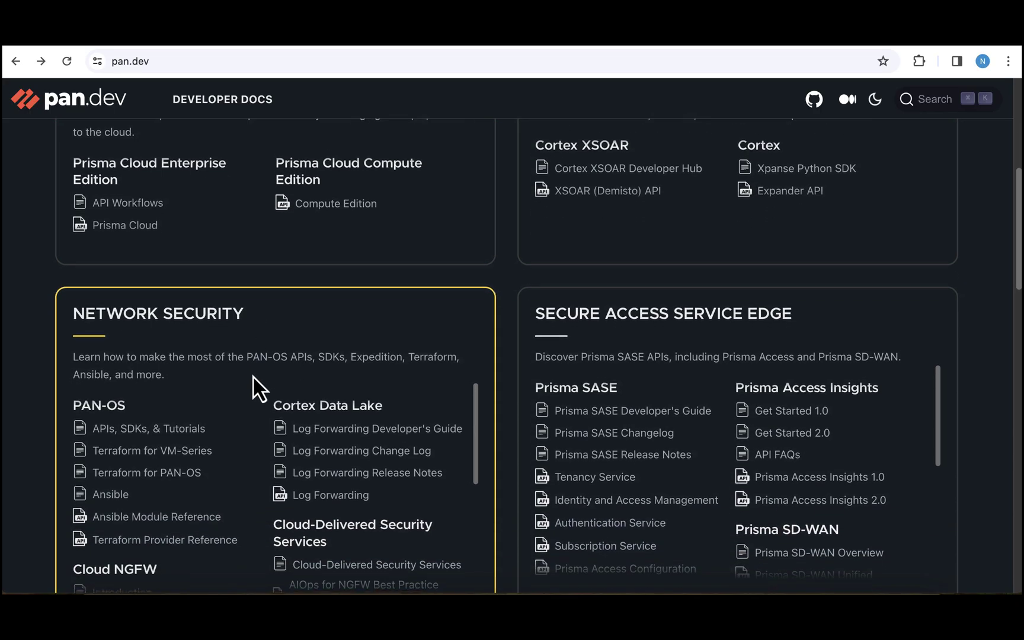
{"action": "scroll", "coordinate": [253, 376], "scroll_direction": "down", "scroll_amount": 3}
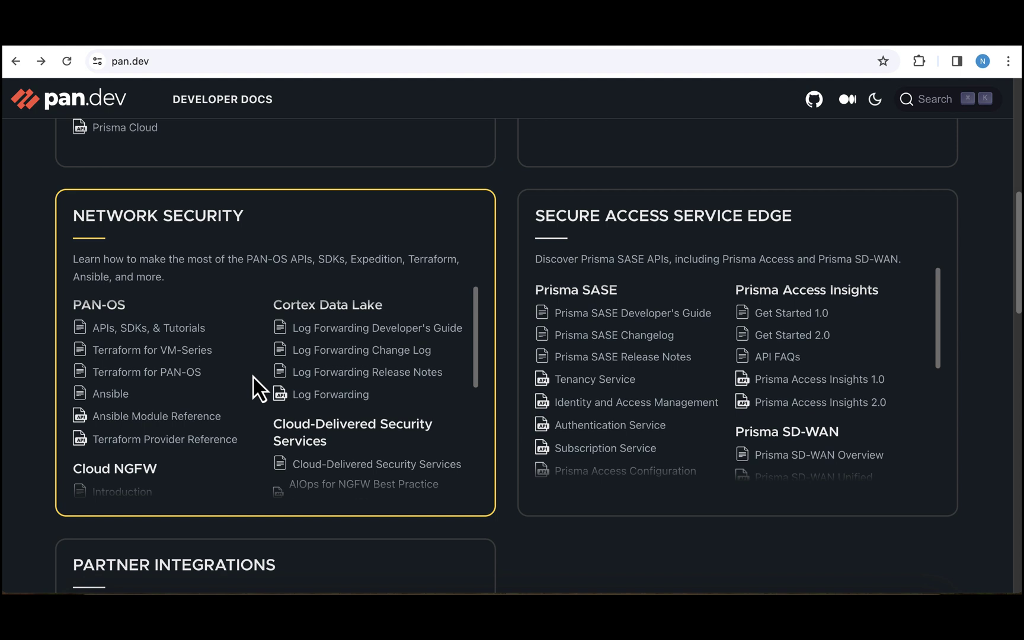
{"action": "scroll", "coordinate": [253, 375], "scroll_direction": "down", "scroll_amount": 1}
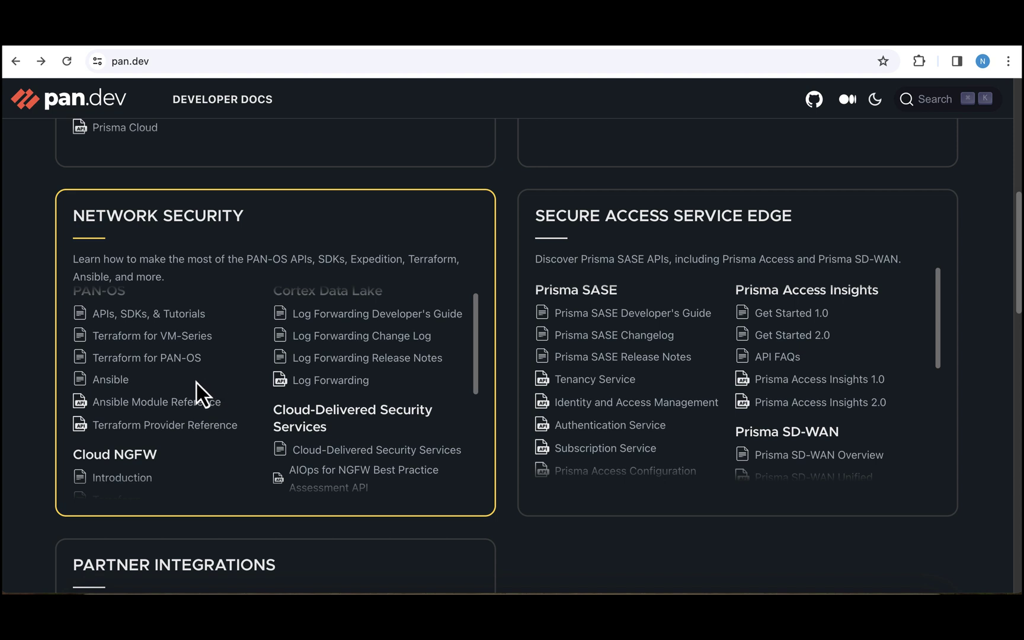
{"action": "left_click", "coordinate": [198, 422]}
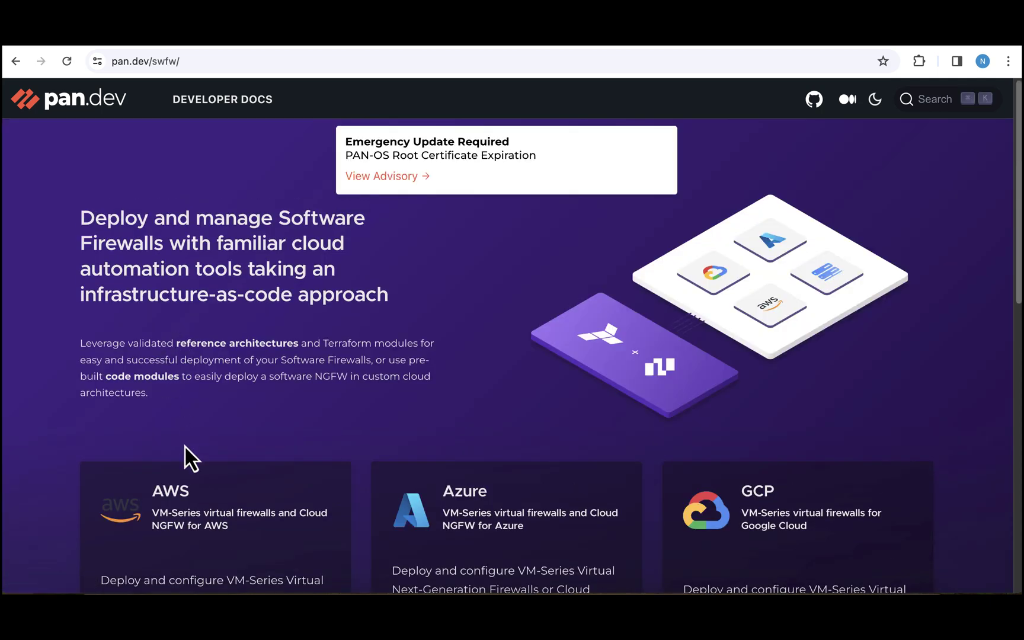
Open the AWS documentation for VM-Series with Terraform and expand its list of reference architectures.
{"action": "scroll", "coordinate": [189, 486], "scroll_direction": "down", "scroll_amount": 6}
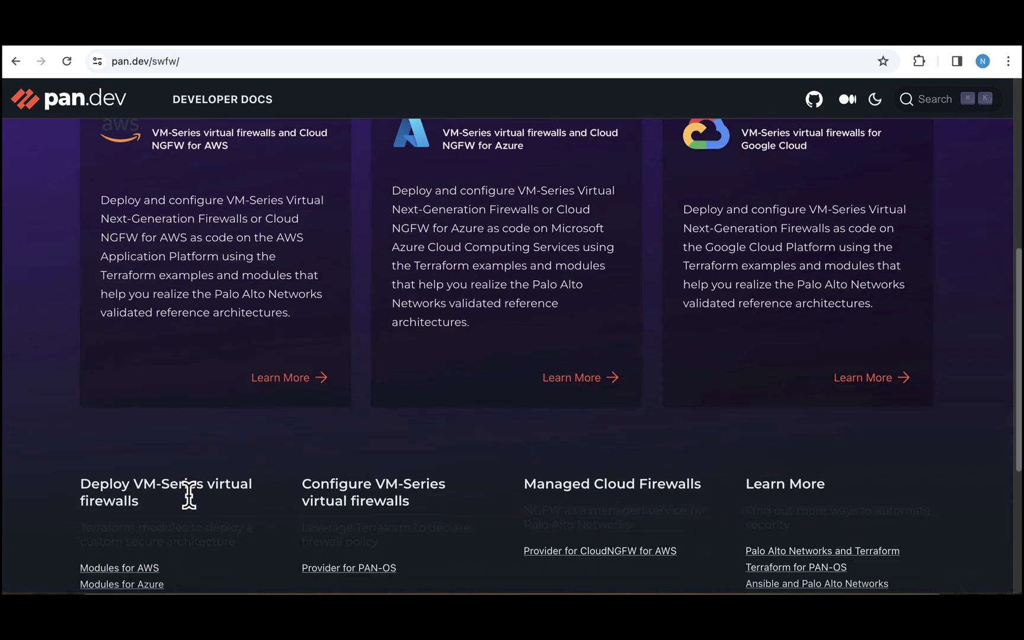
{"action": "left_click", "coordinate": [285, 383]}
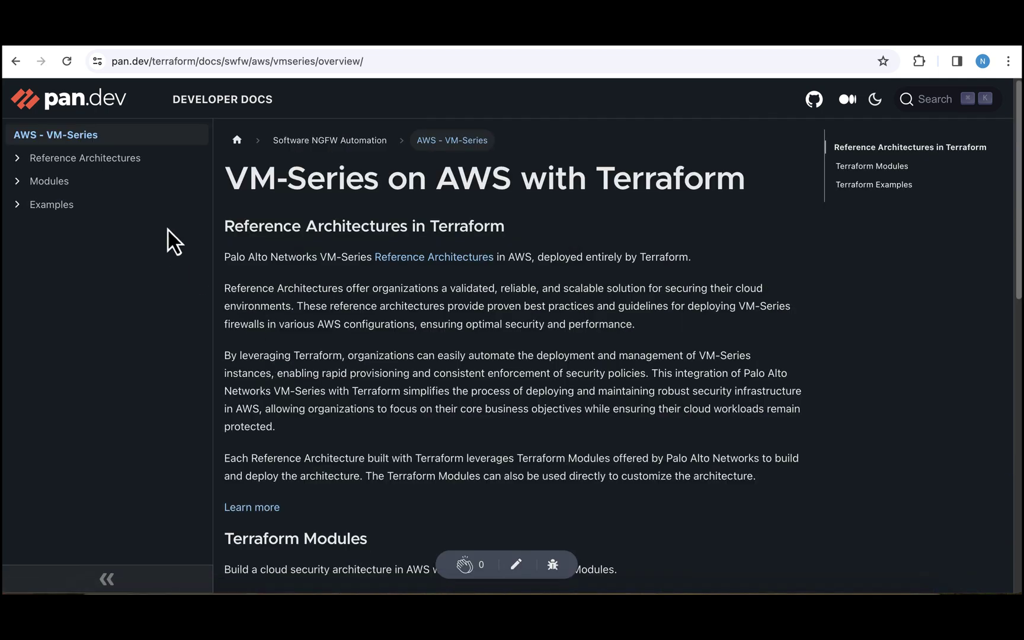
{"action": "left_click", "coordinate": [18, 158]}
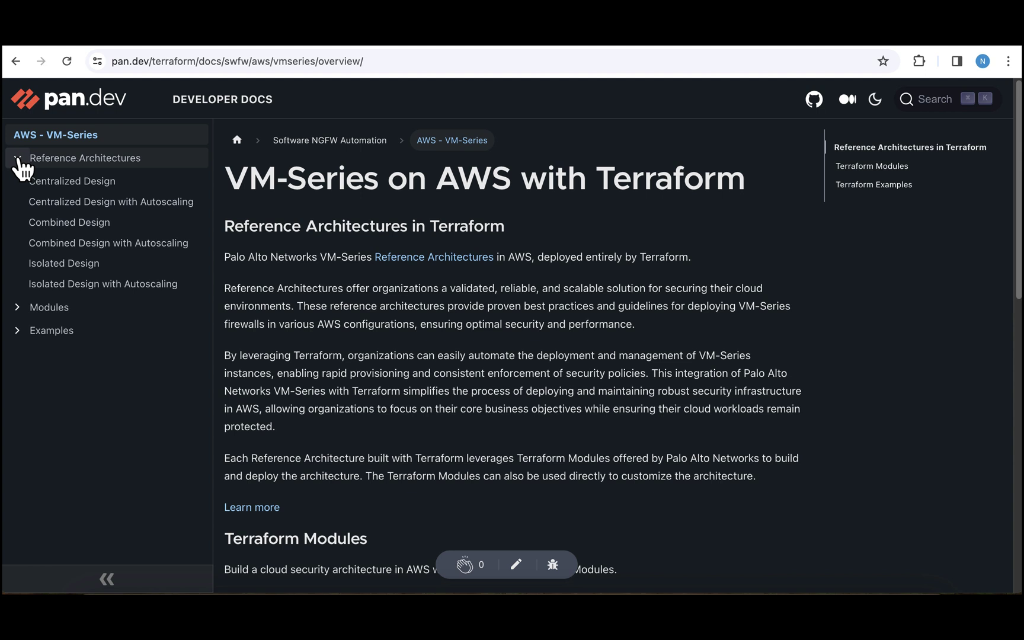